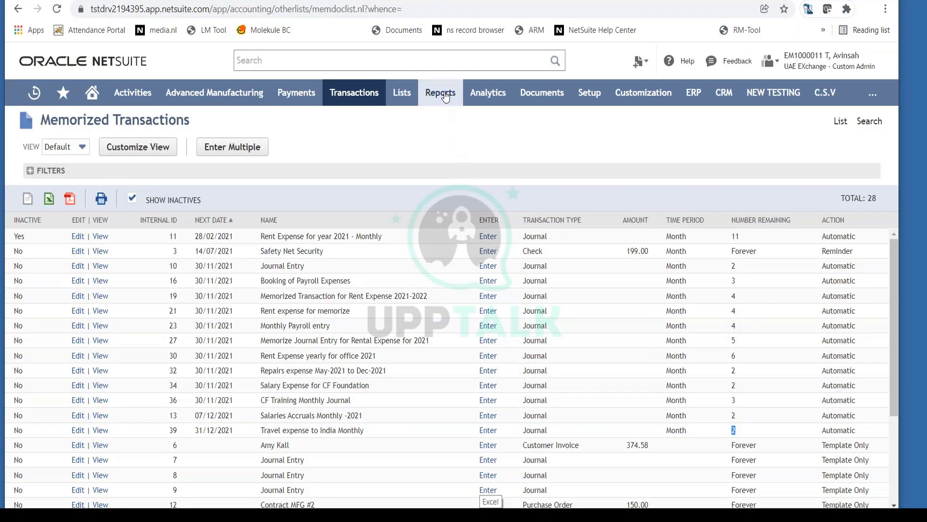
# Open the Income Statement, Balance Sheet and Trial Balance financial reports in separate browser tabs
pyautogui.moveTo(445, 97)
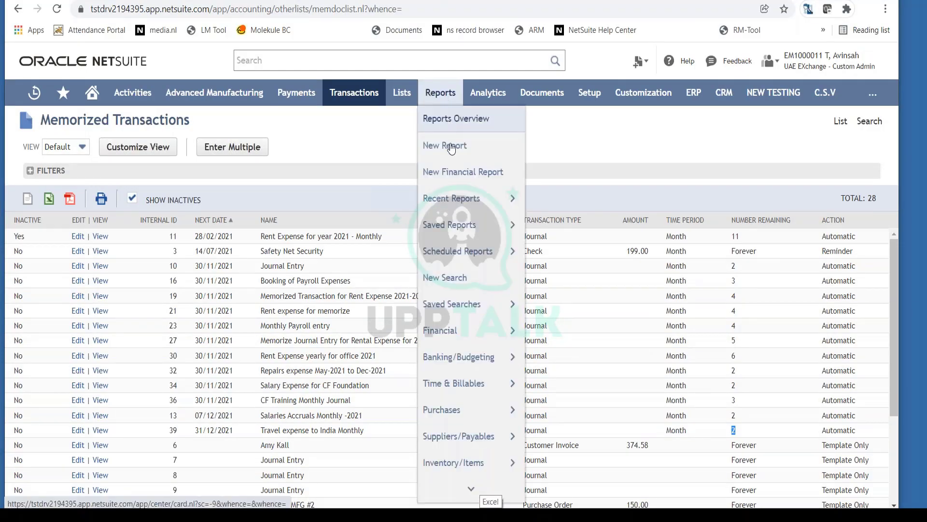
pyautogui.moveTo(455, 335)
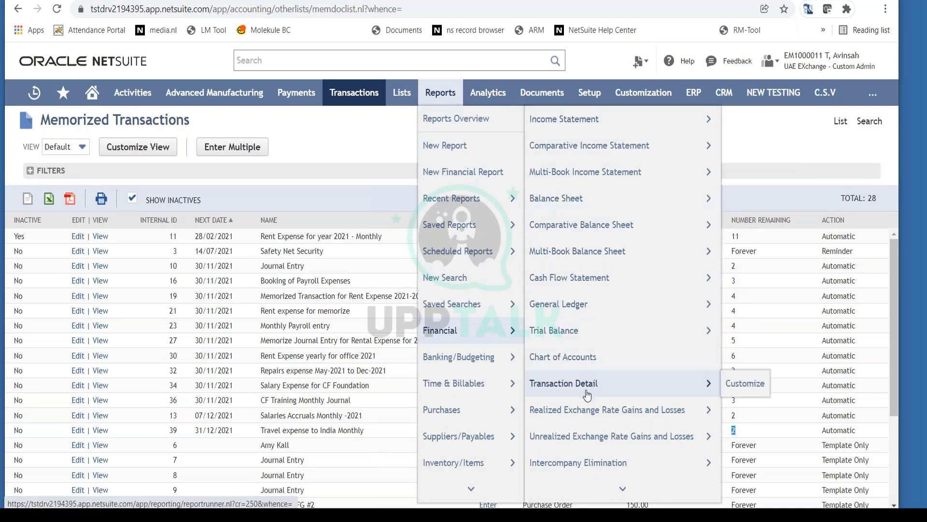
pyautogui.moveTo(598, 126)
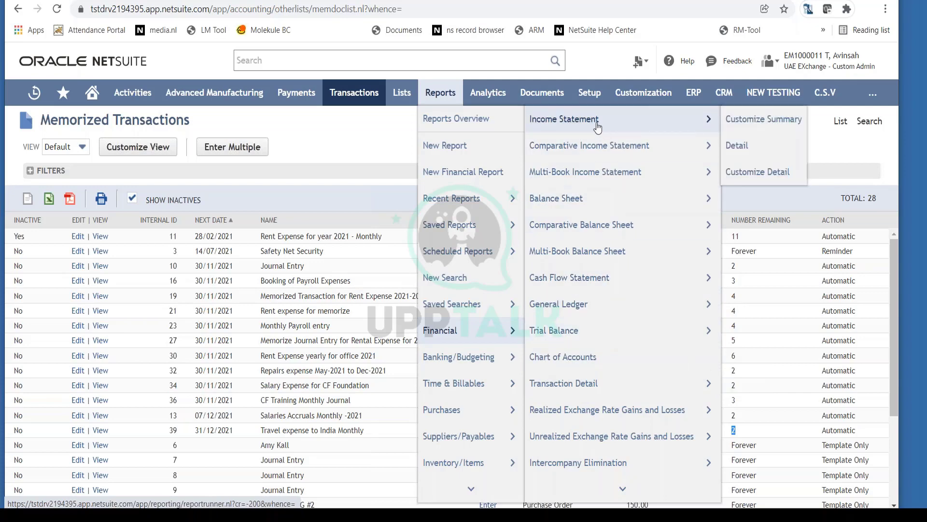
pyautogui.rightClick(598, 127)
pyautogui.click(601, 135)
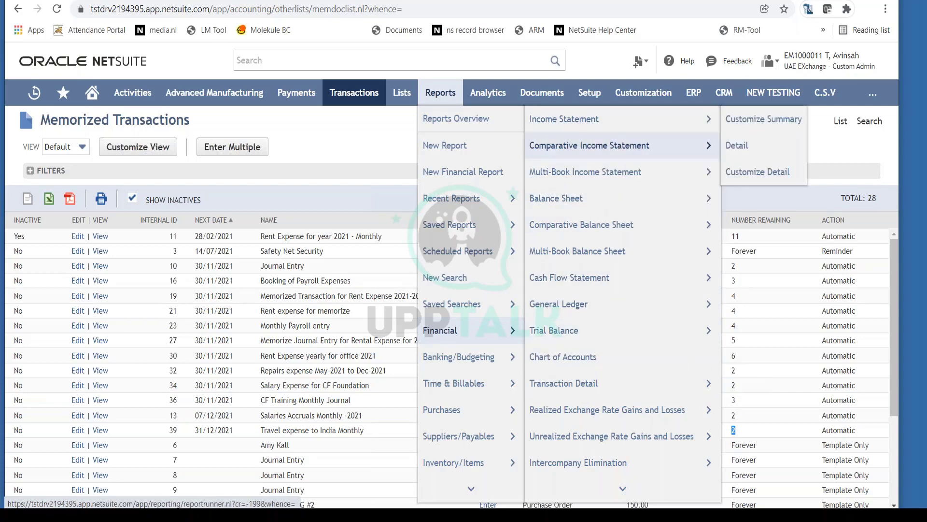
pyautogui.rightClick(576, 205)
pyautogui.click(572, 225)
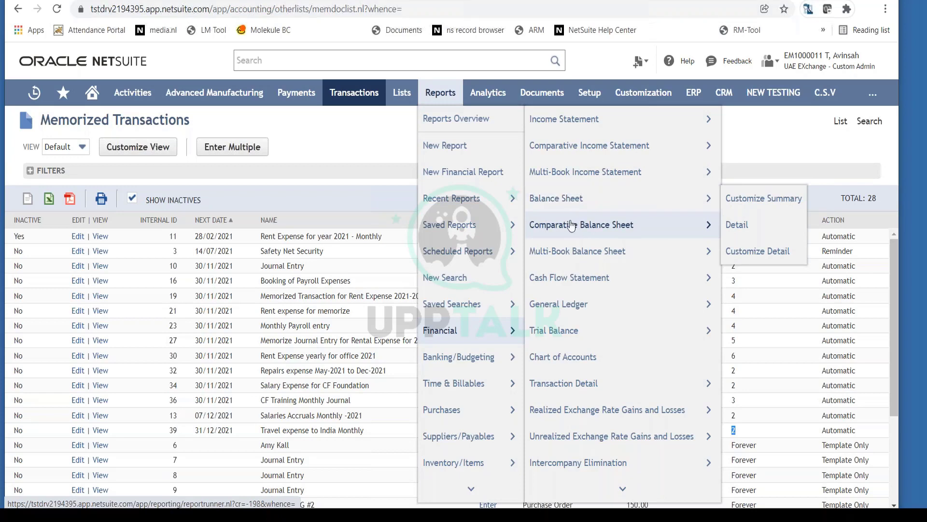
pyautogui.rightClick(572, 329)
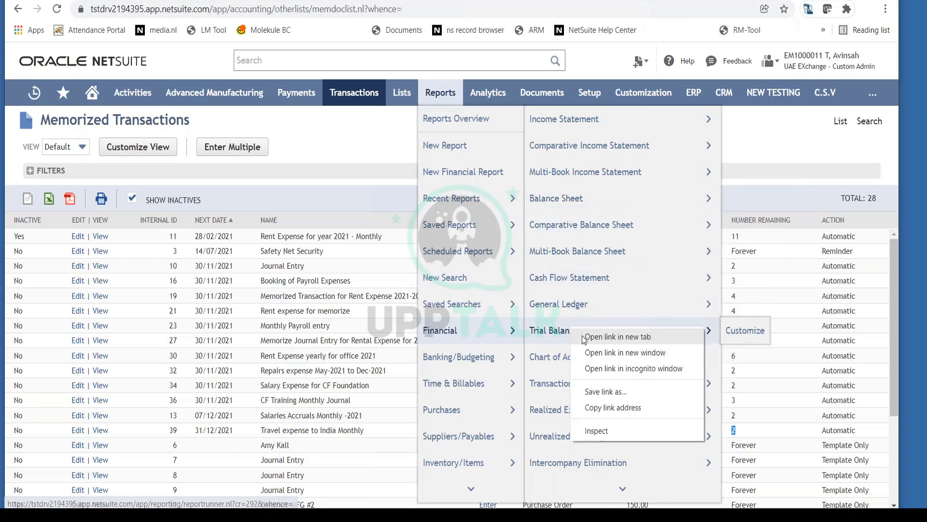
pyautogui.click(578, 332)
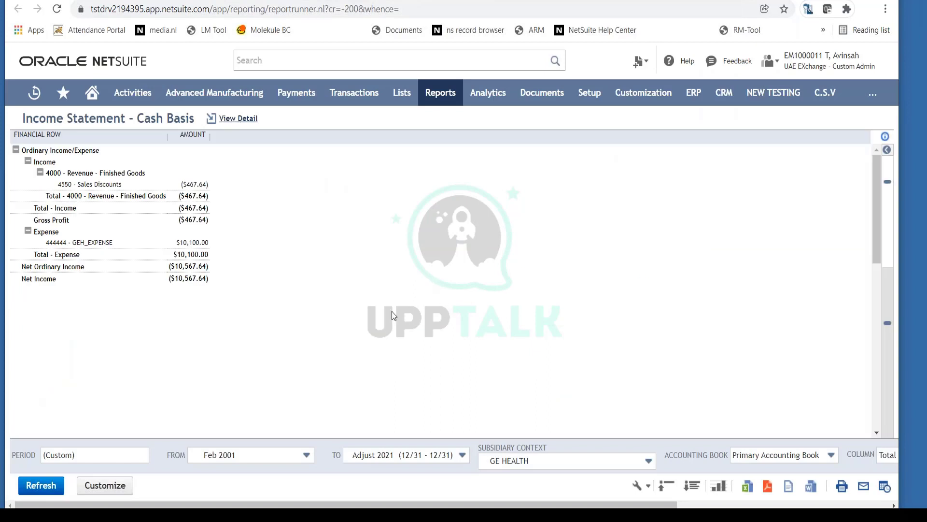
# Open the Accounting Preferences setup page in a new browser tab
pyautogui.moveTo(590, 94)
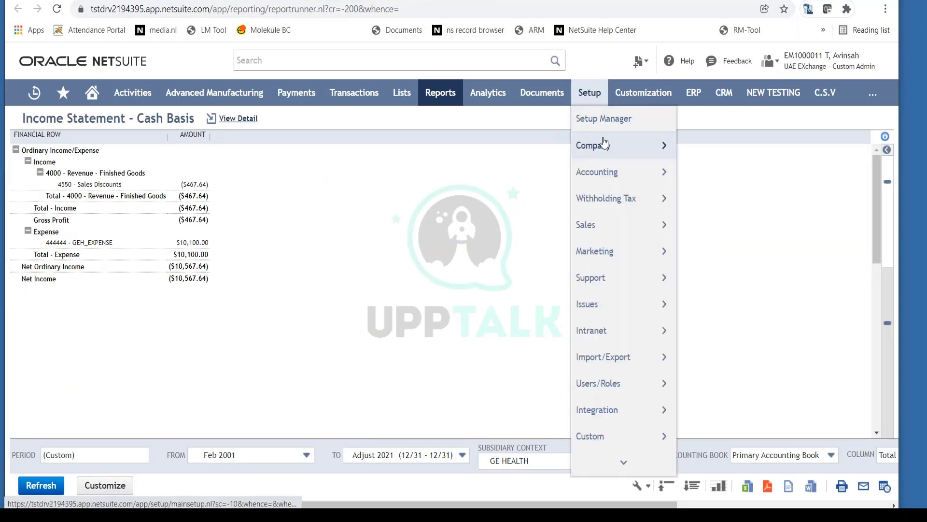
pyautogui.moveTo(627, 172)
pyautogui.moveTo(738, 197)
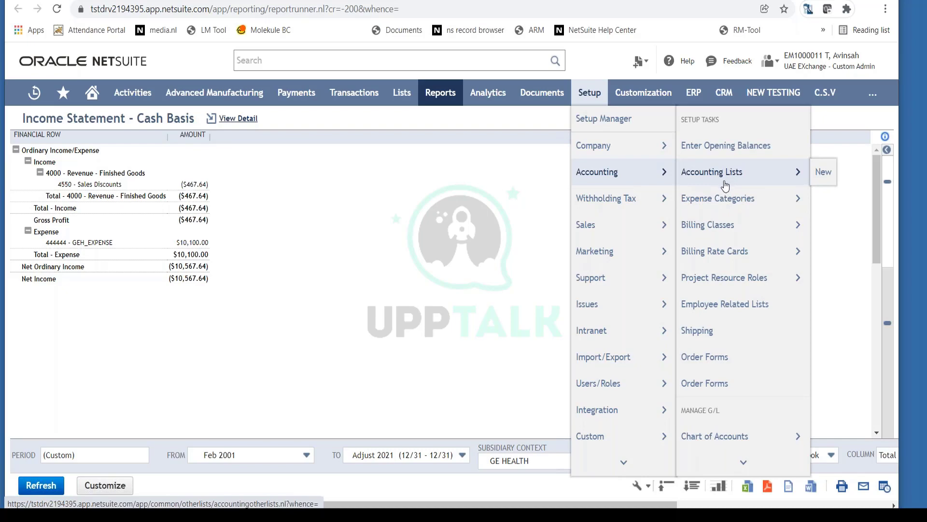
pyautogui.scroll(-3, 720, 303)
pyautogui.moveTo(722, 304)
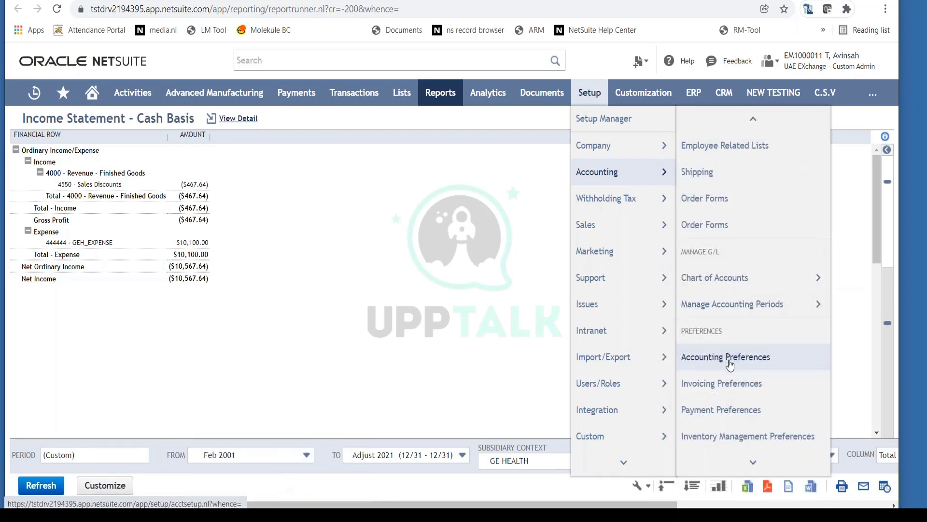
pyautogui.rightClick(726, 356)
pyautogui.click(731, 340)
pyautogui.click(729, 353)
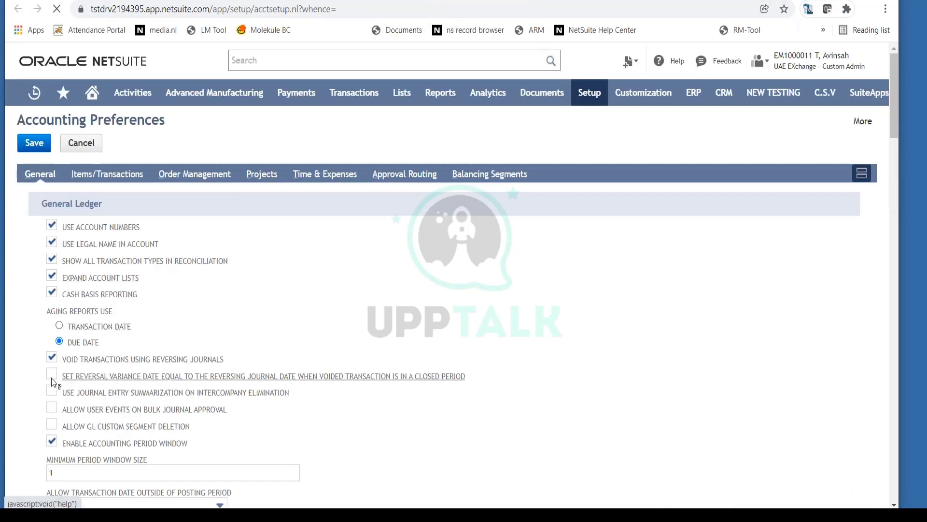
# Turn off Cash Basis Reporting, save the accounting preferences, and reload the Income Statement
pyautogui.click(52, 292)
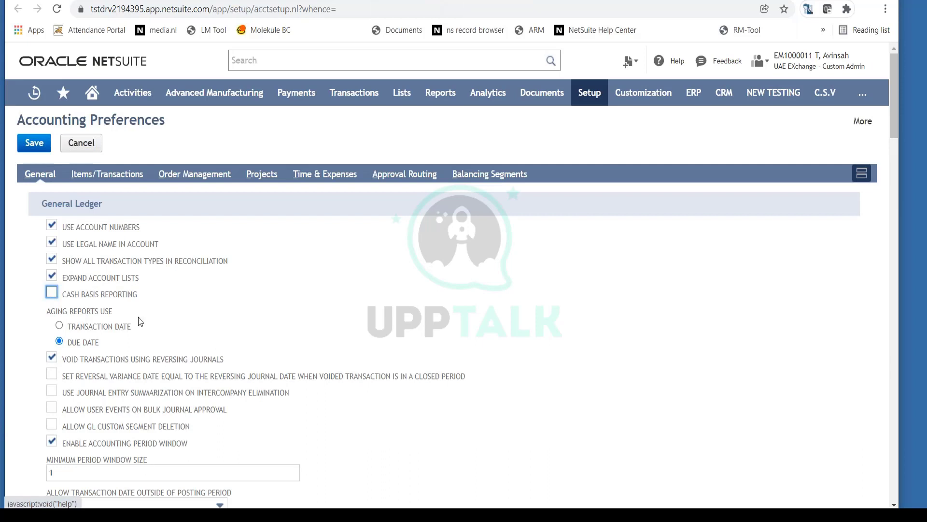
pyautogui.click(35, 143)
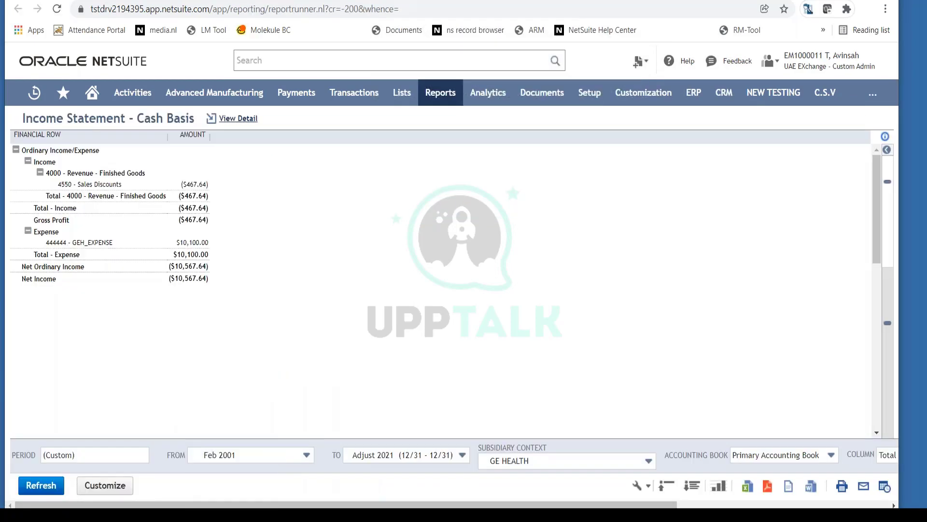
pyautogui.click(56, 9)
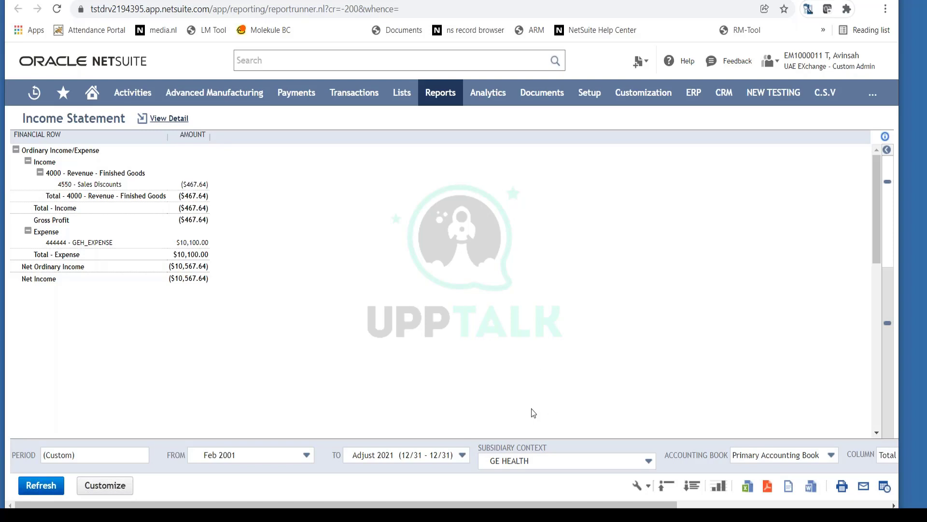
# Set the Income Statement date range from Jan 2021 to Oct 2021 and refresh the report
pyautogui.click(306, 456)
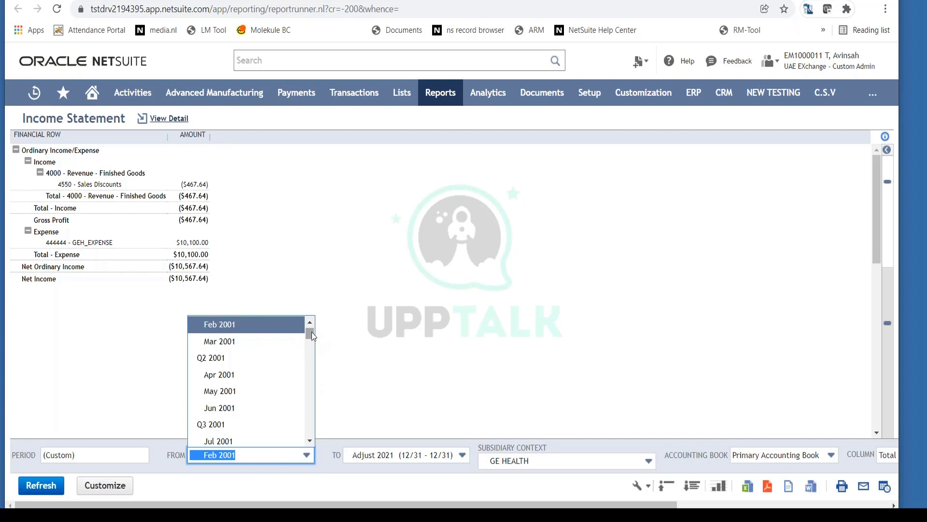
pyautogui.moveTo(307, 329); pyautogui.dragTo(305, 413)
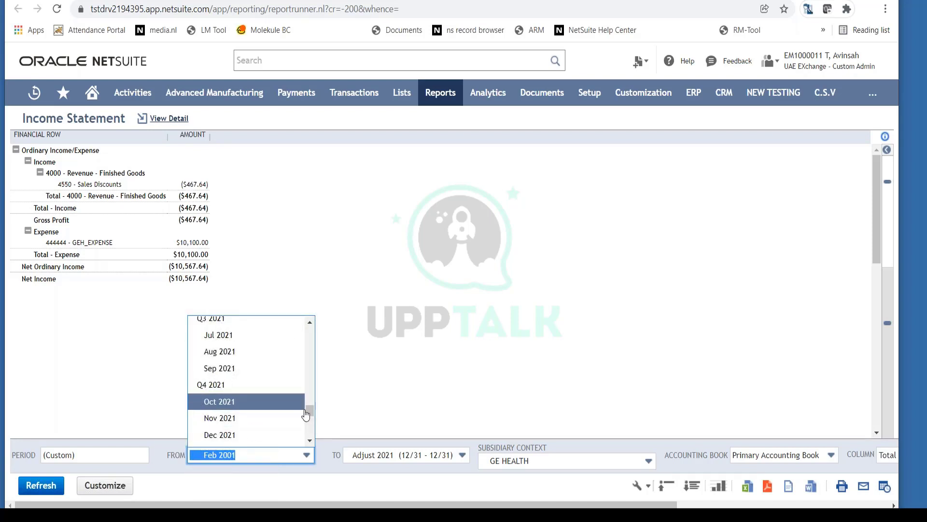
pyautogui.scroll(5, 309, 323)
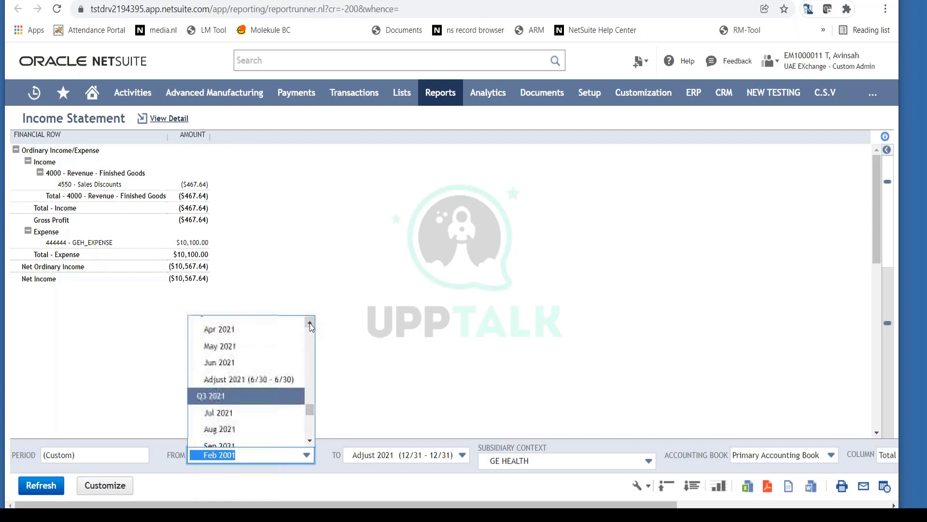
pyautogui.scroll(3, 309, 325)
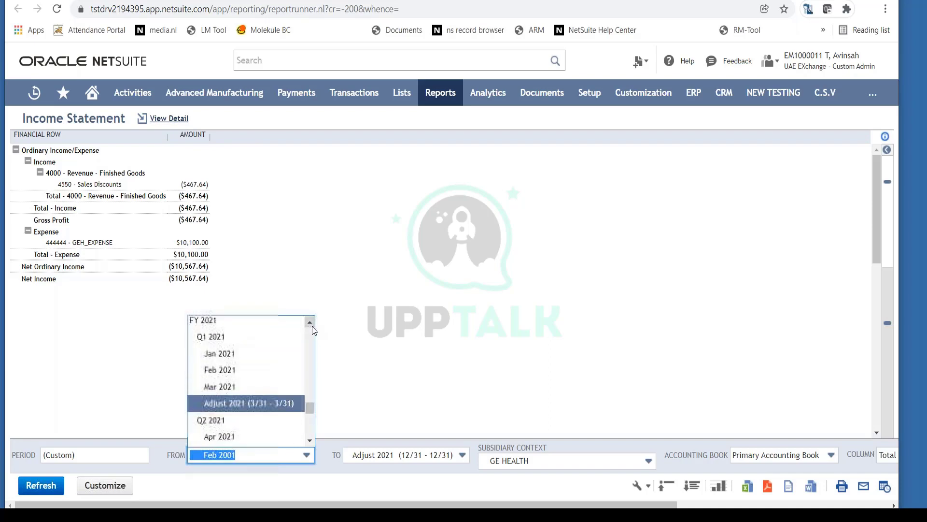
pyautogui.click(267, 361)
pyautogui.click(462, 455)
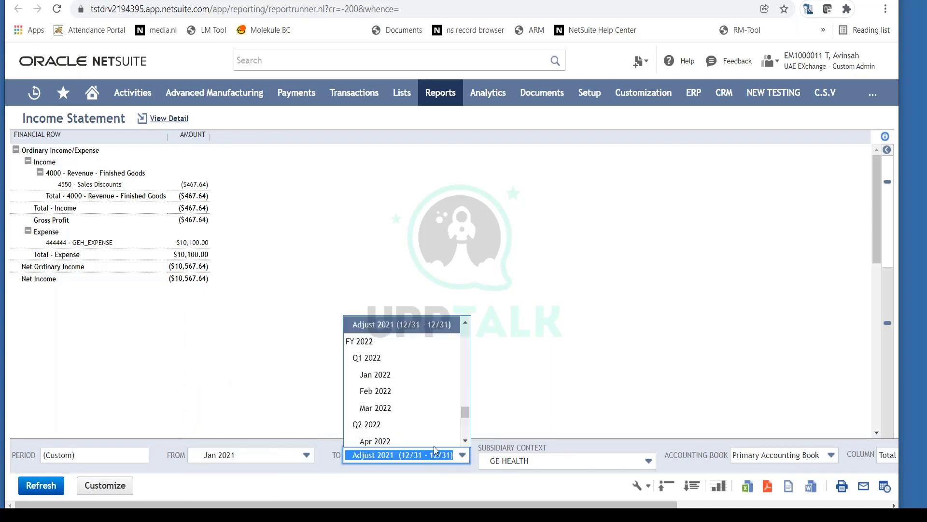
pyautogui.scroll(2, 435, 363)
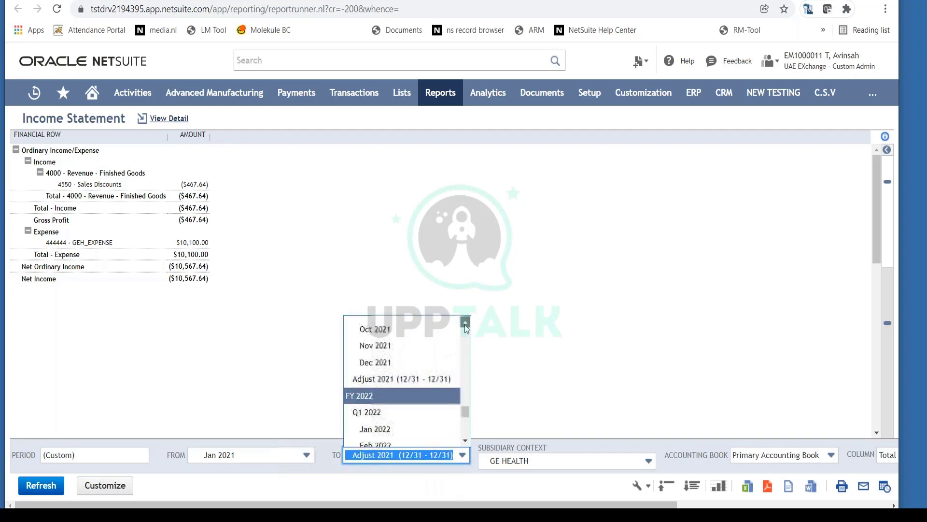
pyautogui.click(424, 358)
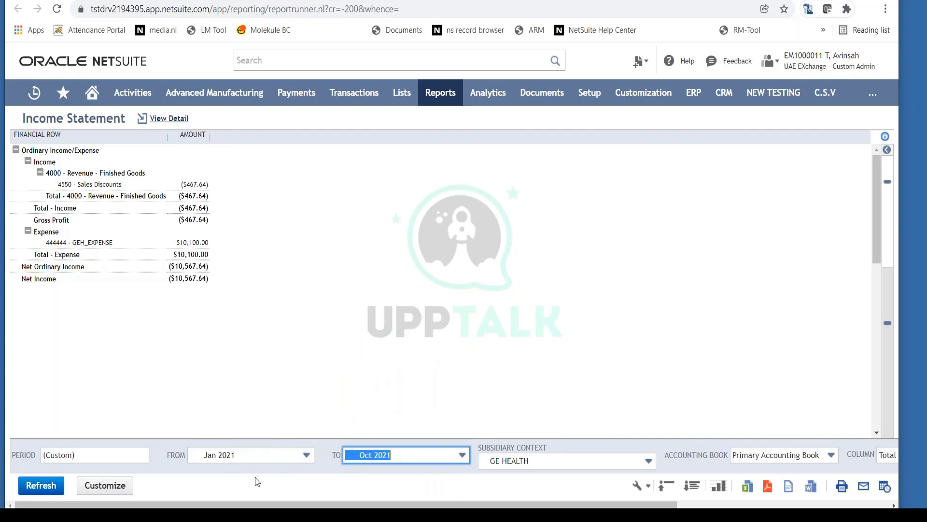
pyautogui.click(41, 485)
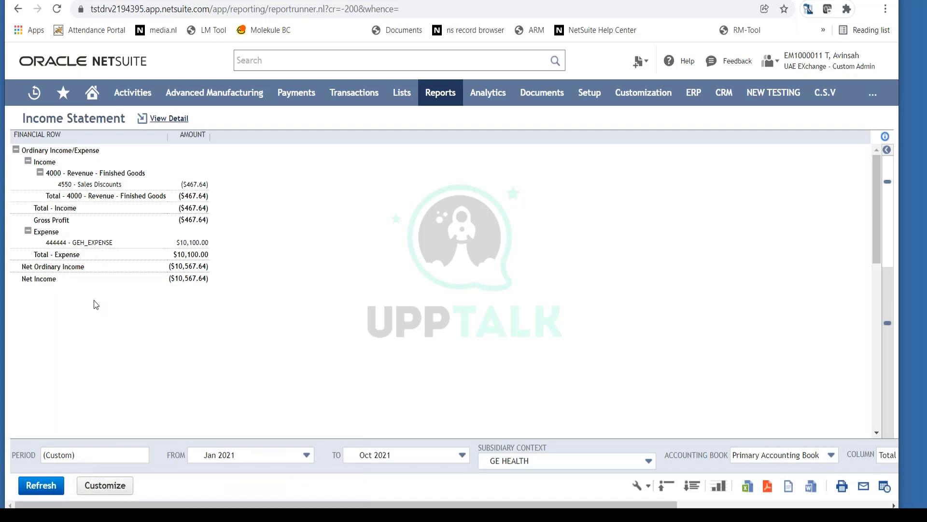
# Set the Income Statement's subsidiary context to GTS CORP (Consolidated) and refresh the report
pyautogui.click(616, 461)
pyautogui.scroll(5, 594, 386)
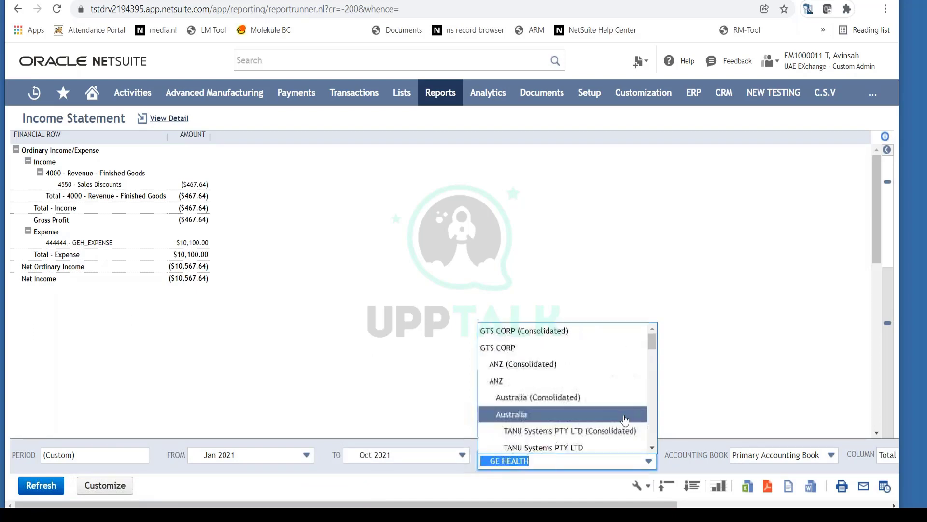
pyautogui.click(587, 331)
pyautogui.click(41, 485)
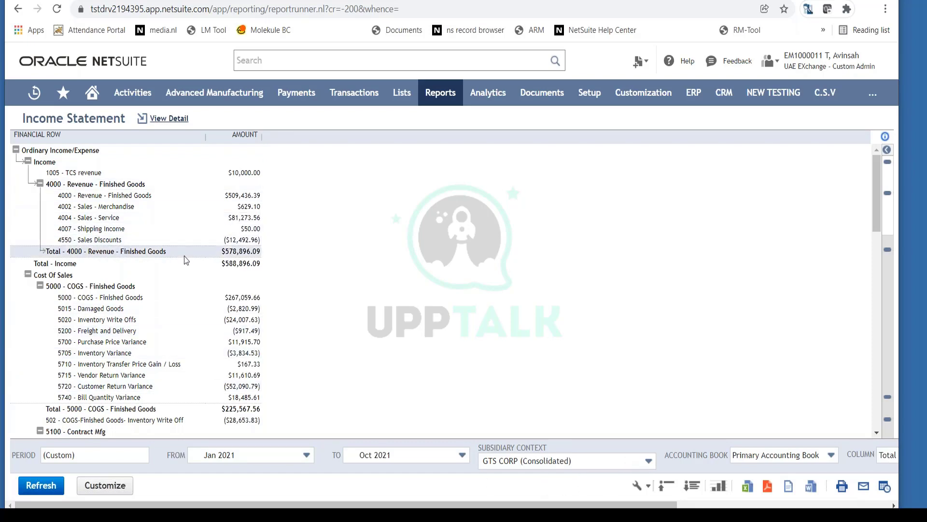
pyautogui.click(590, 461)
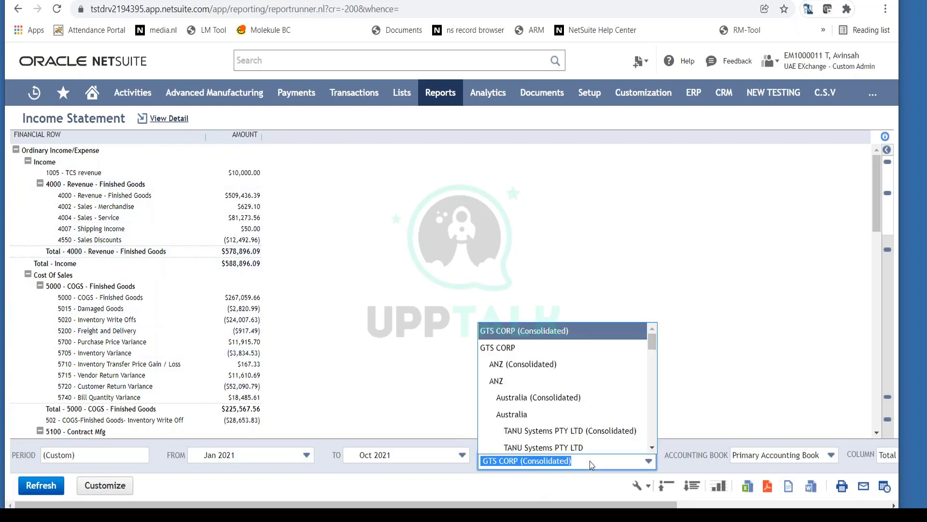
pyautogui.click(552, 381)
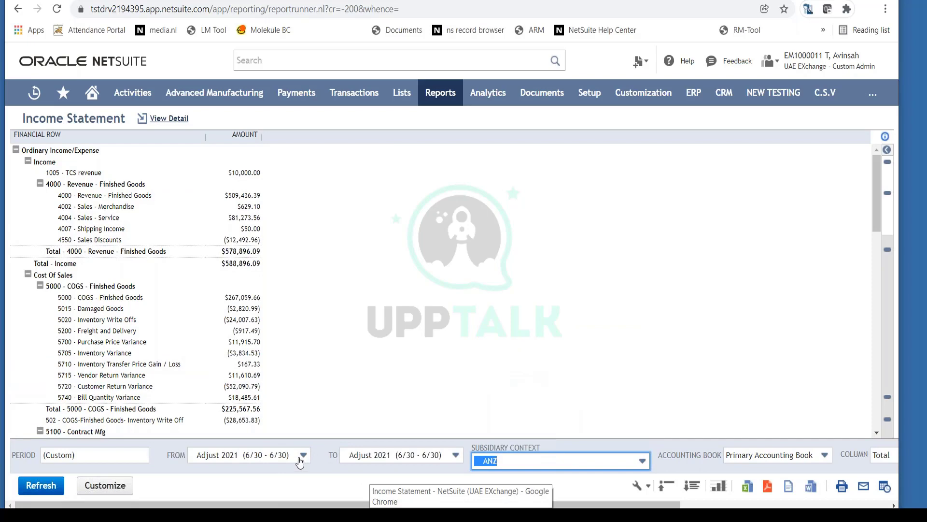
pyautogui.click(561, 462)
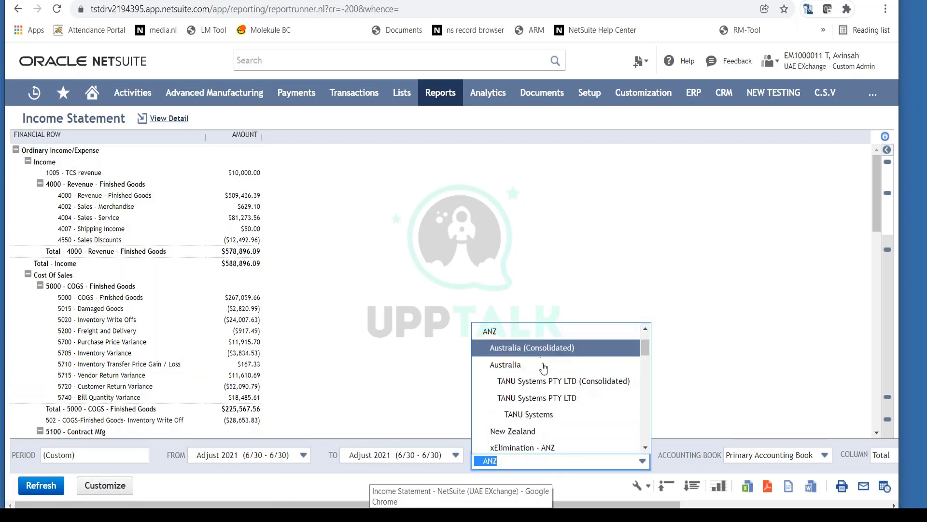
pyautogui.scroll(2, 544, 369)
pyautogui.click(552, 334)
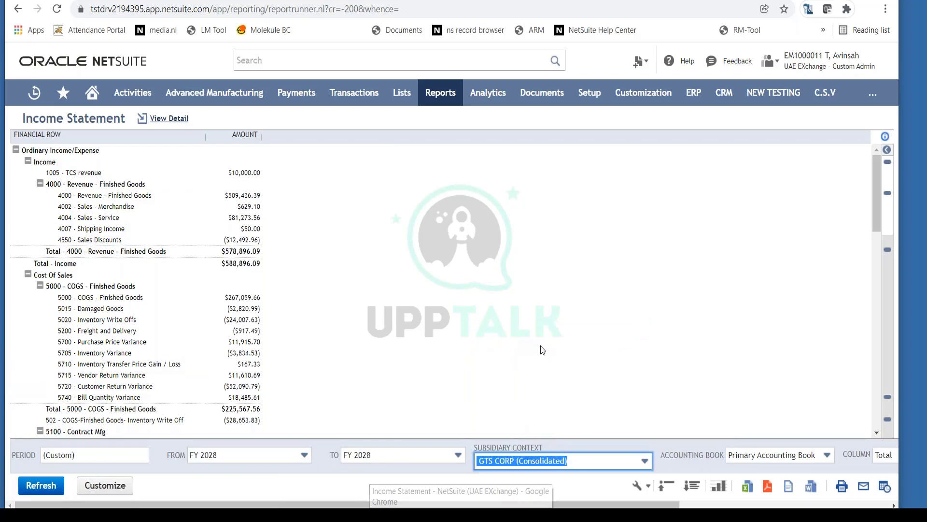
# Set the report period to First Fiscal Quarter This FY, refresh the Income Statement and look through its rows
pyautogui.click(283, 455)
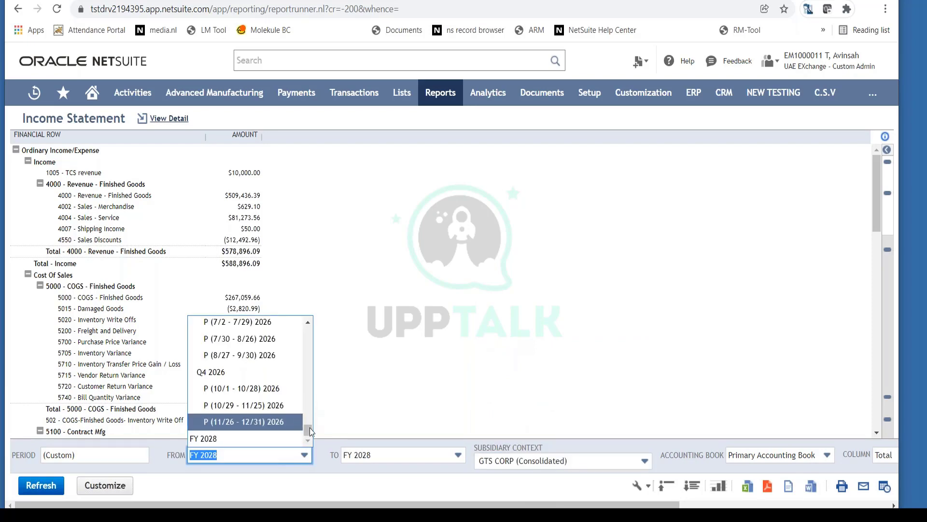
pyautogui.click(136, 455)
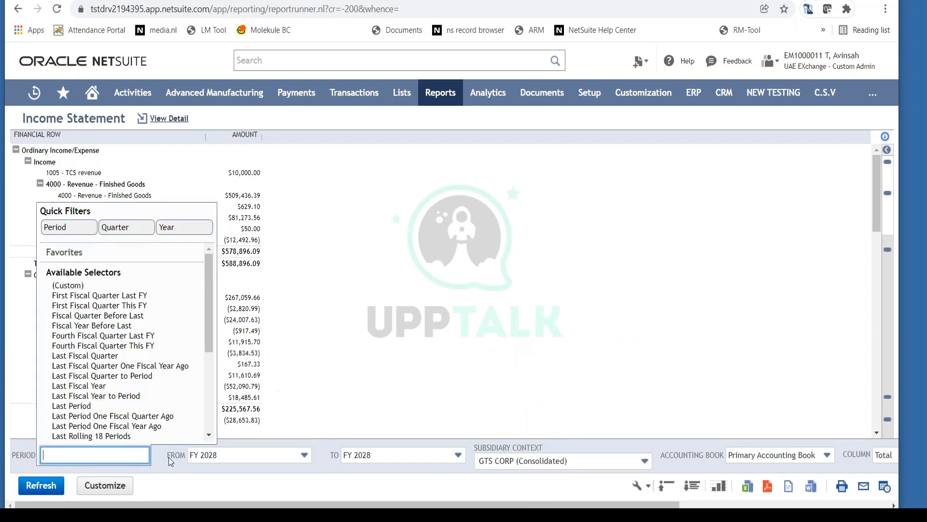
pyautogui.click(101, 305)
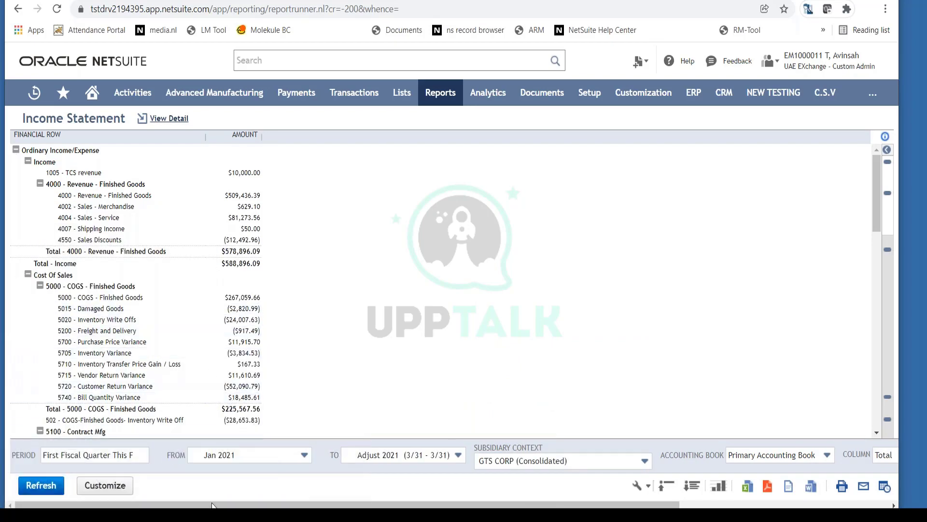
pyautogui.click(20, 490)
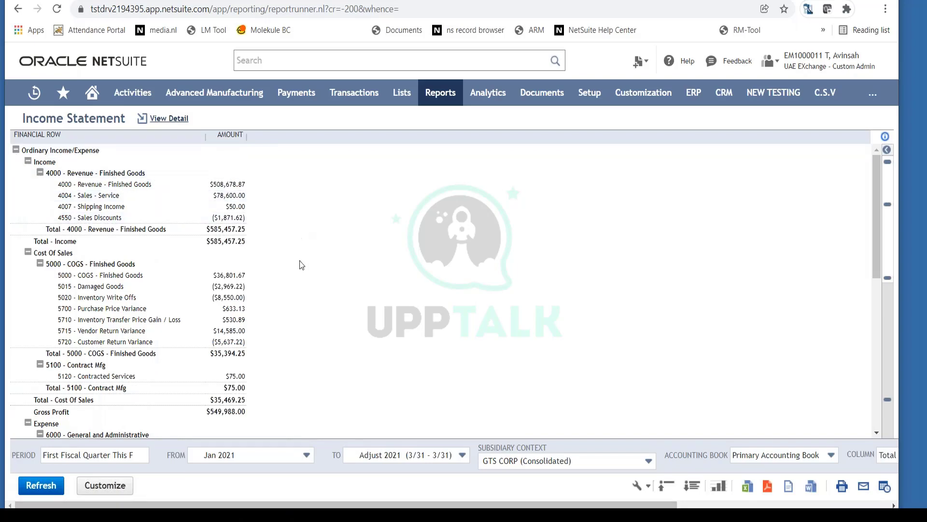
pyautogui.scroll(-7, 301, 263)
pyautogui.scroll(7, 303, 264)
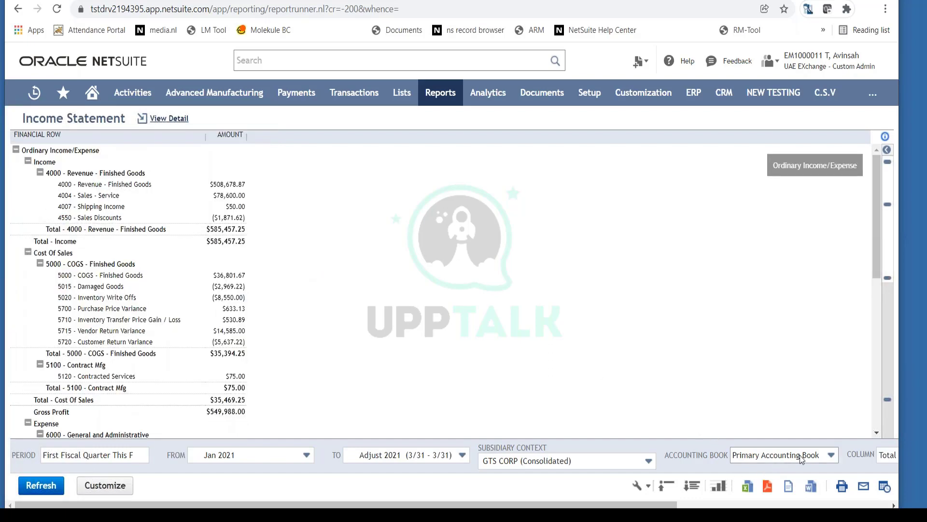
# Set the Income Statement's end period to Nov 2021 and refresh the report
pyautogui.moveTo(650, 507); pyautogui.dragTo(368, 447)
pyautogui.click(424, 456)
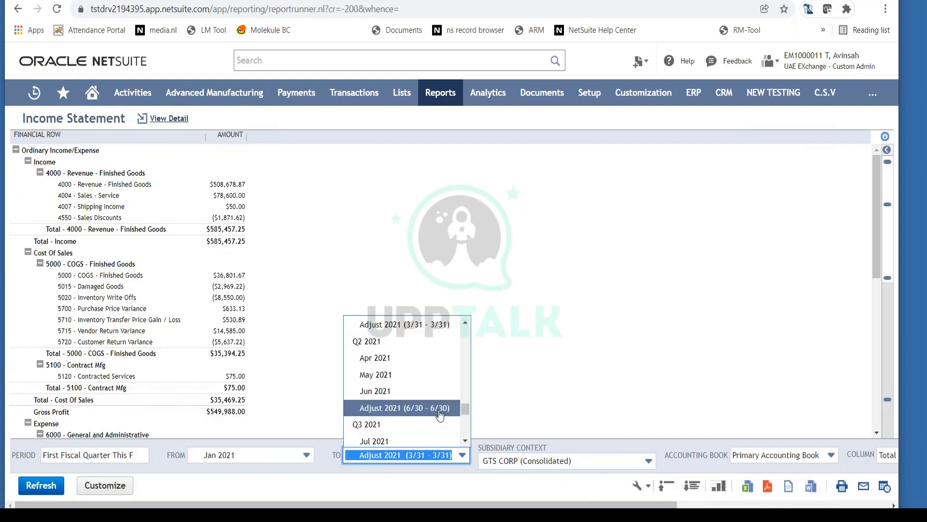
pyautogui.scroll(-3, 467, 440)
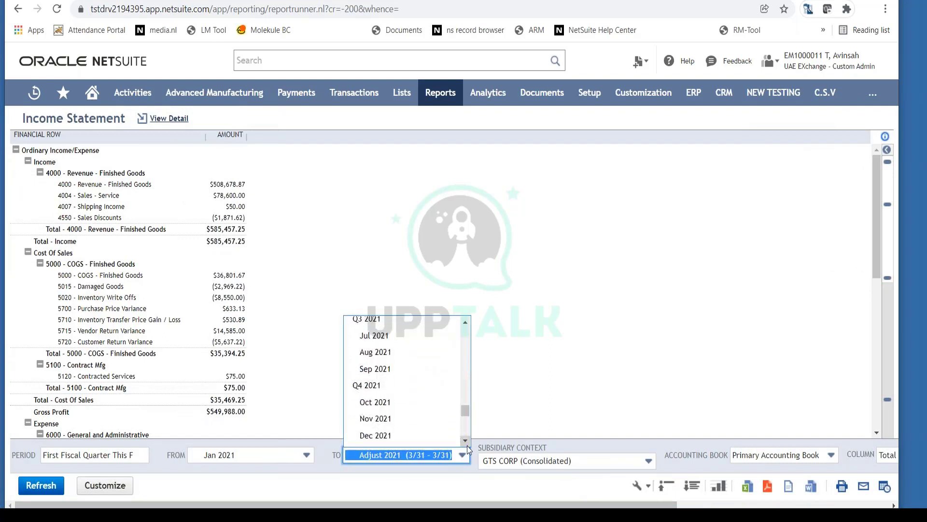
pyautogui.click(414, 429)
pyautogui.click(41, 485)
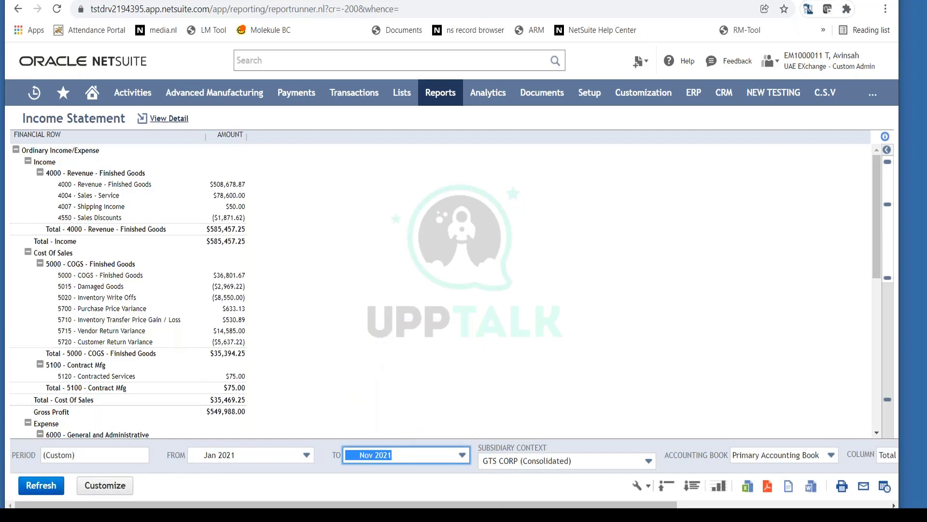
# Break the Income Statement's columns down by Classes and refresh the report
pyautogui.hscroll(3, 787, 451)
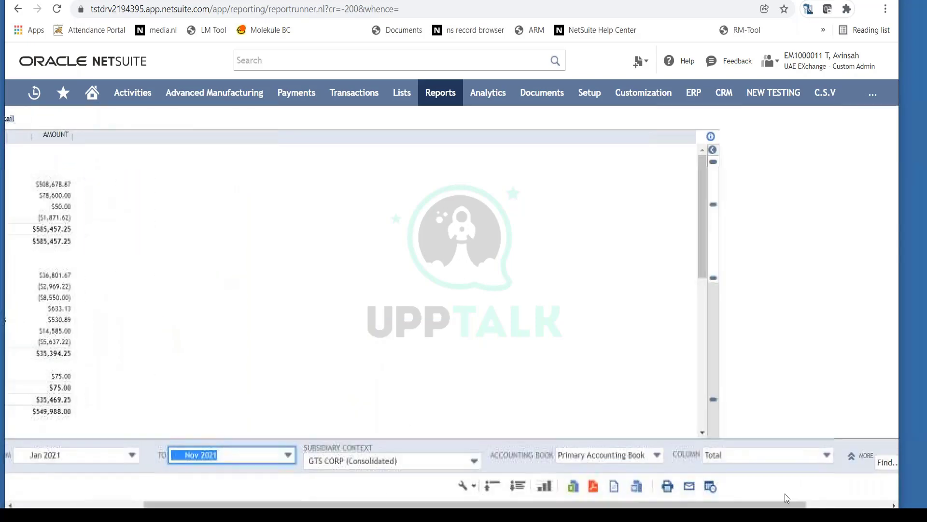
pyautogui.click(786, 455)
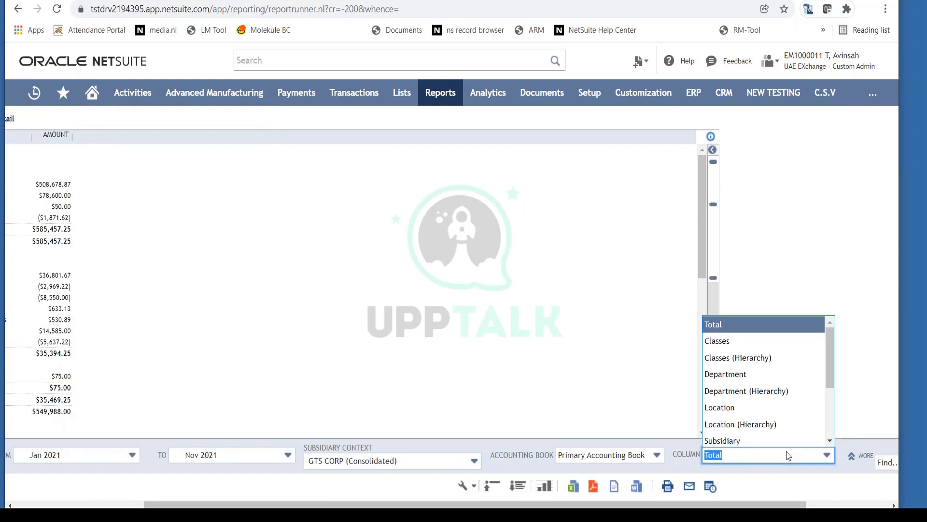
pyautogui.click(756, 346)
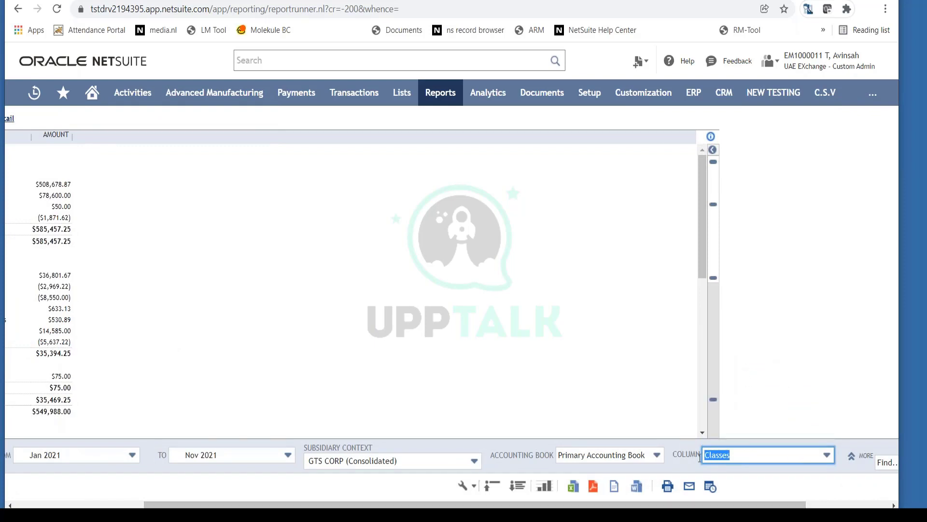
pyautogui.hscroll(-4, 338, 464)
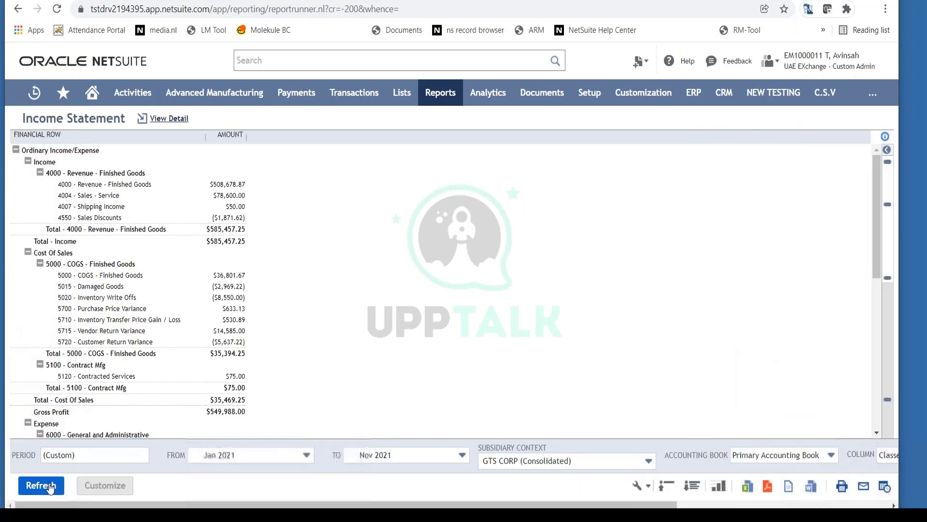
pyautogui.click(49, 487)
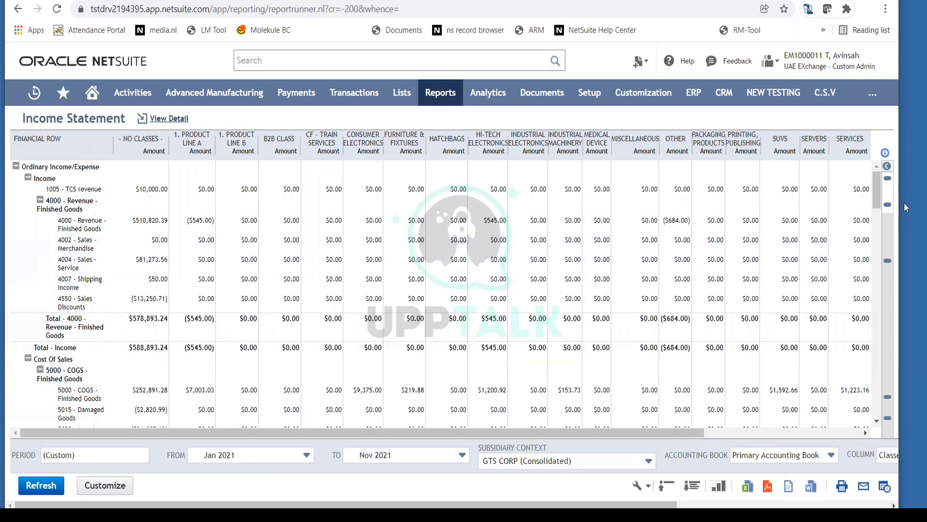
# Look through the Income Statement's rows by class and adjust the Financial Row column's width so the account names are readable
pyautogui.moveTo(876, 192); pyautogui.dragTo(882, 390)
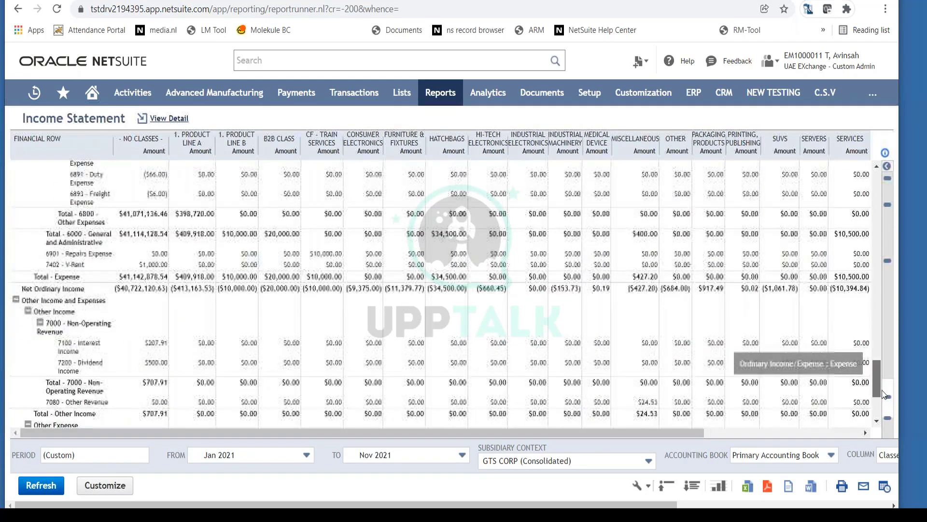
pyautogui.moveTo(882, 390); pyautogui.dragTo(877, 184)
pyautogui.doubleClick(344, 151)
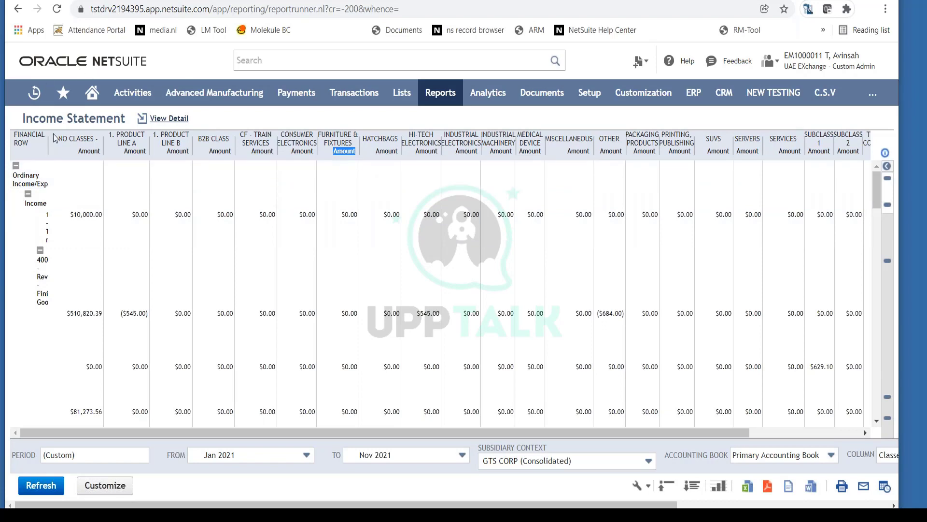
pyautogui.moveTo(48, 147); pyautogui.dragTo(127, 170)
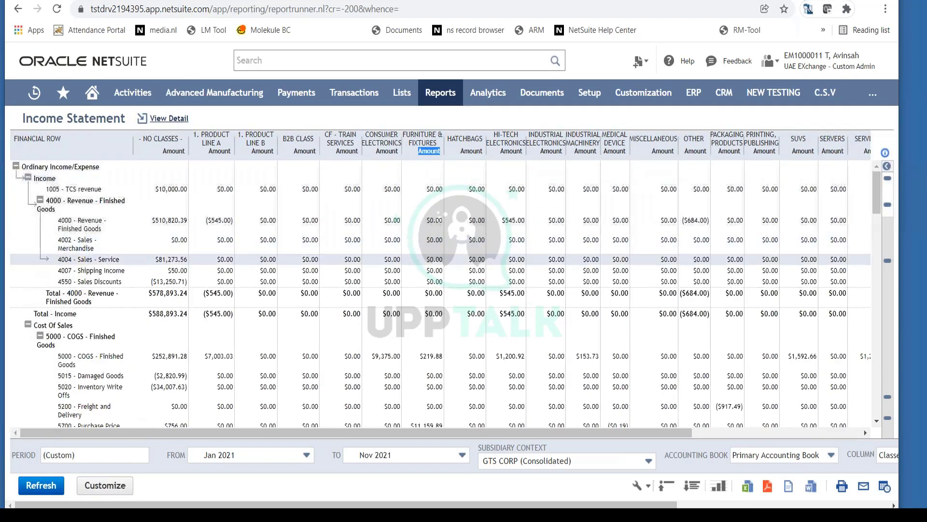
pyautogui.moveTo(875, 199); pyautogui.dragTo(879, 153)
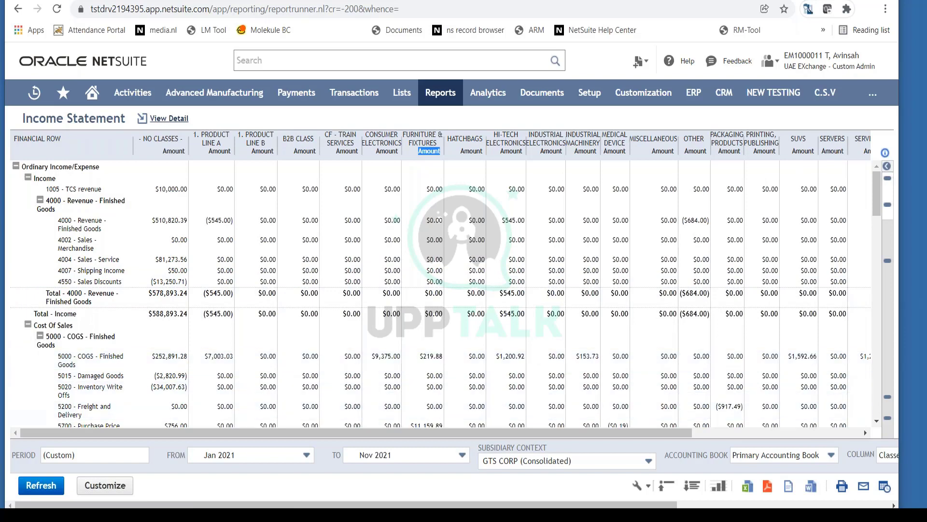
# Change the Income Statement's column breakdown to Department and refresh the report
pyautogui.moveTo(598, 506); pyautogui.dragTo(678, 506)
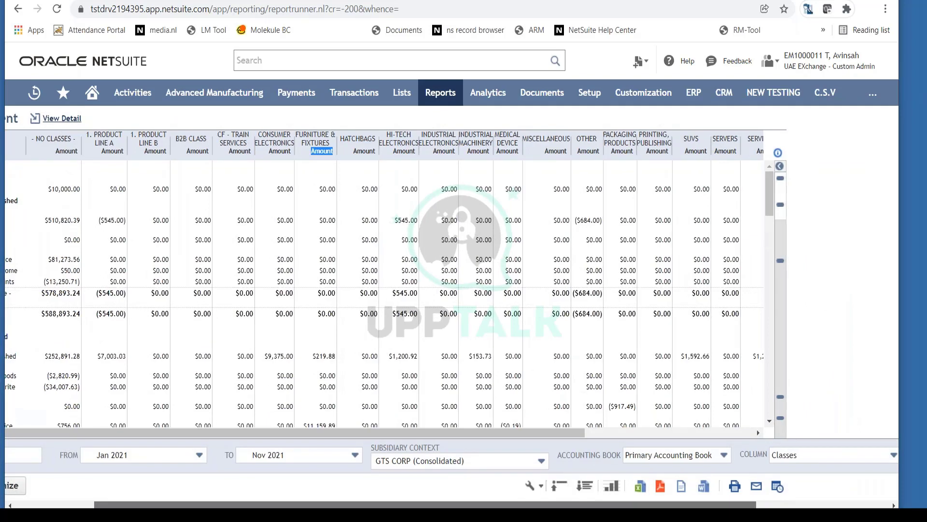
pyautogui.click(804, 455)
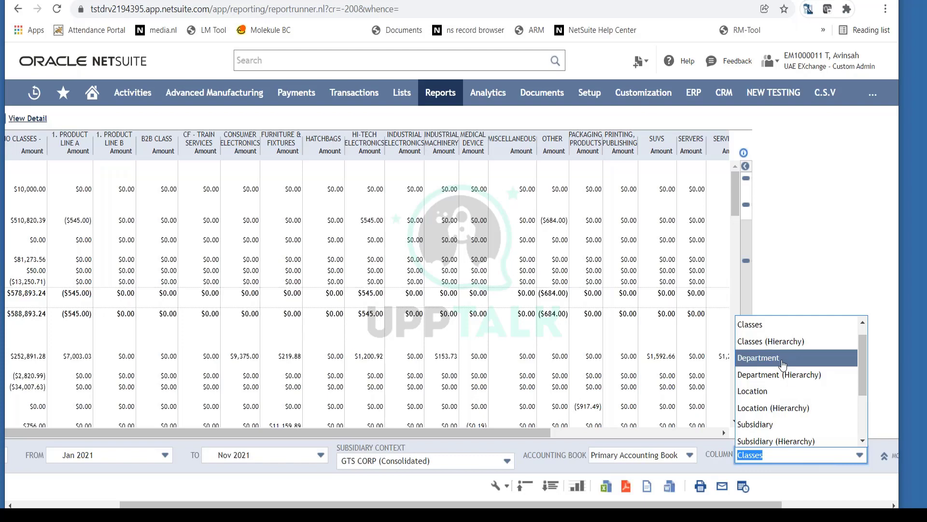
pyautogui.click(784, 364)
pyautogui.moveTo(215, 505); pyautogui.dragTo(109, 431)
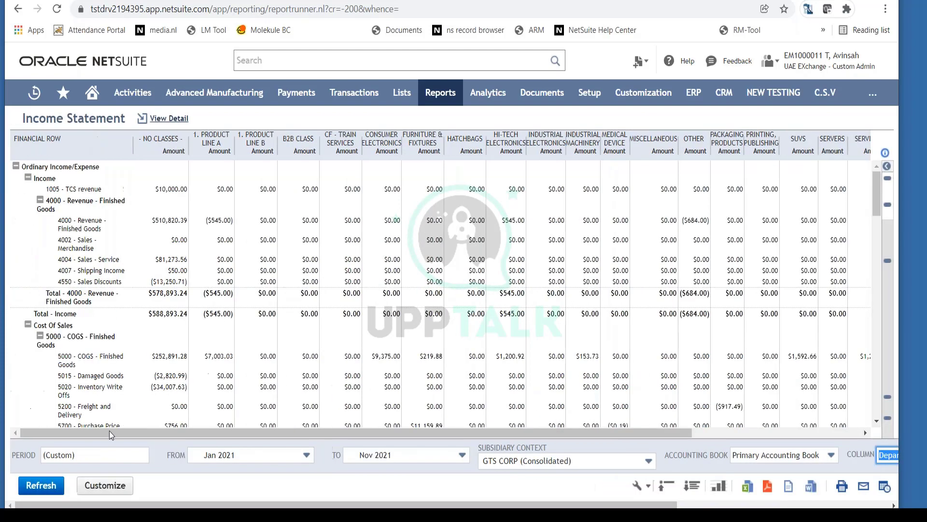
pyautogui.click(315, 479)
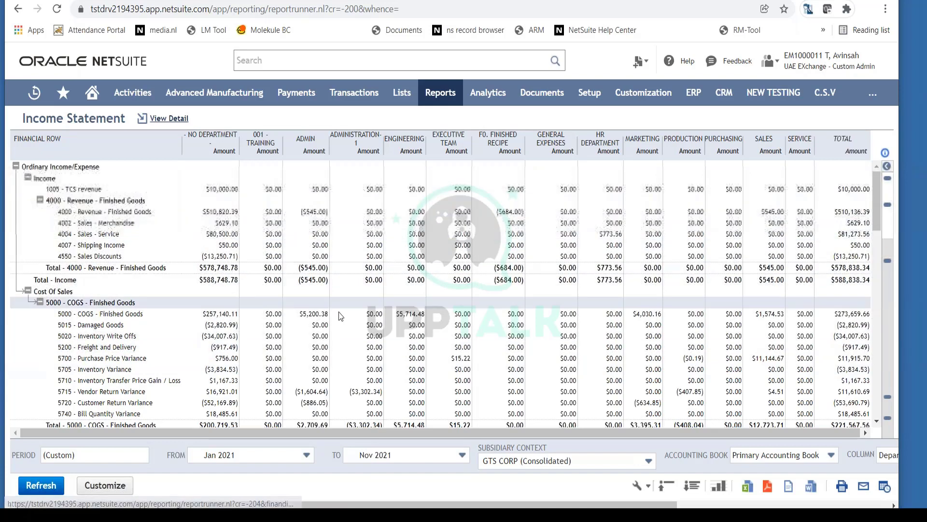
# Examine the Admin department's amounts in the Income Statement from income down to the Net Income row
pyautogui.doubleClick(309, 139)
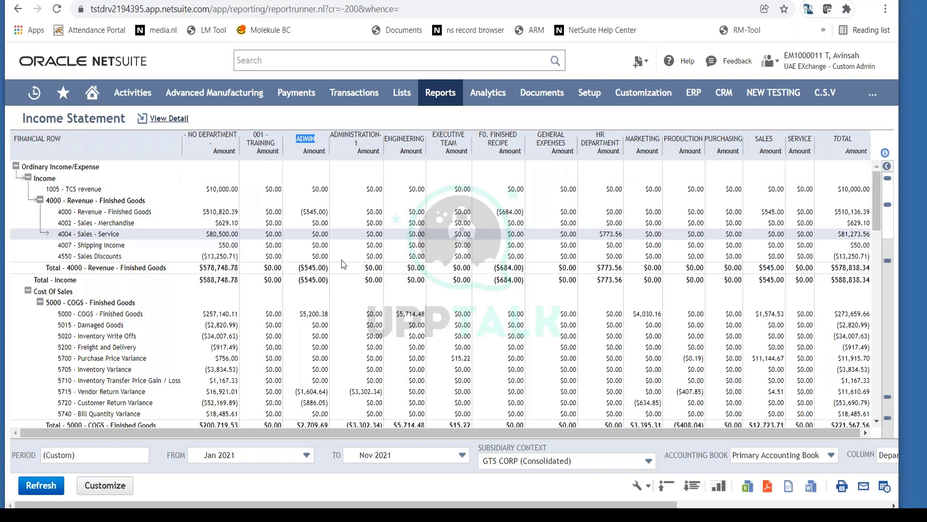
pyautogui.scroll(-2, 341, 261)
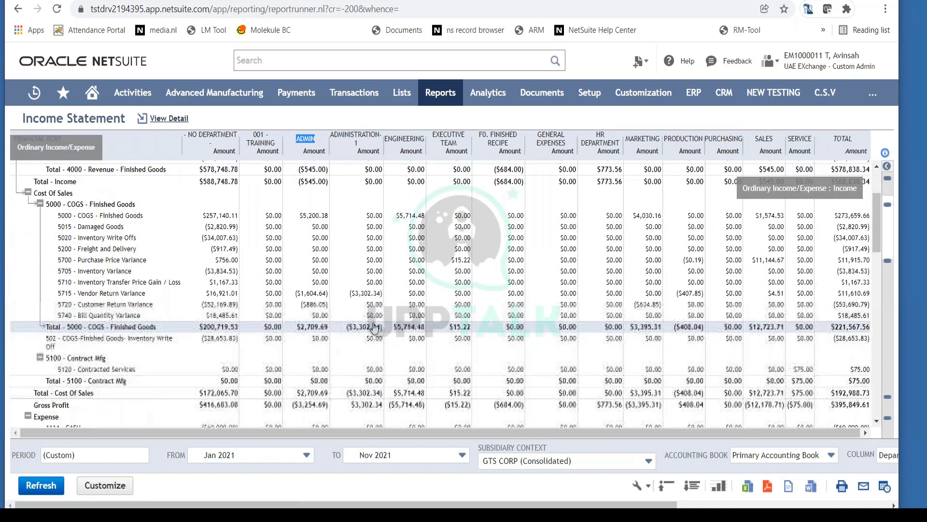
pyautogui.scroll(-6, 396, 360)
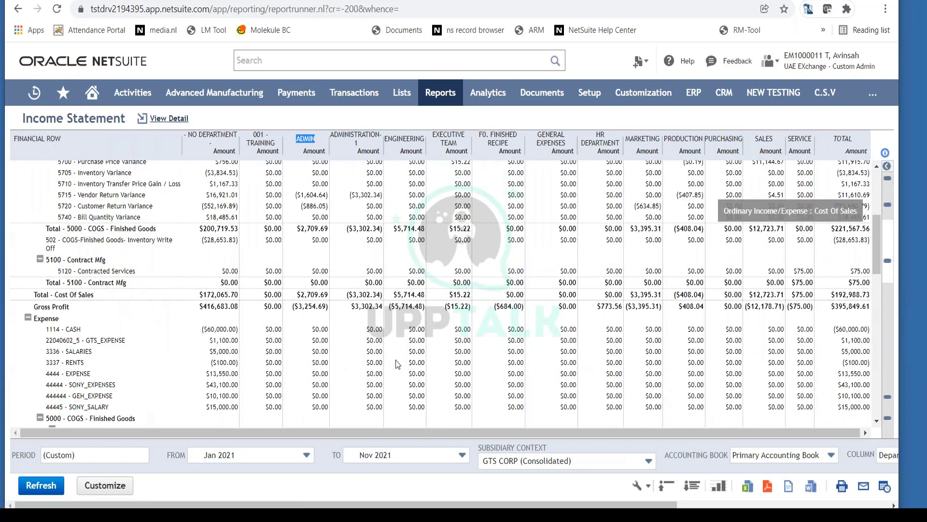
pyautogui.scroll(-6, 394, 361)
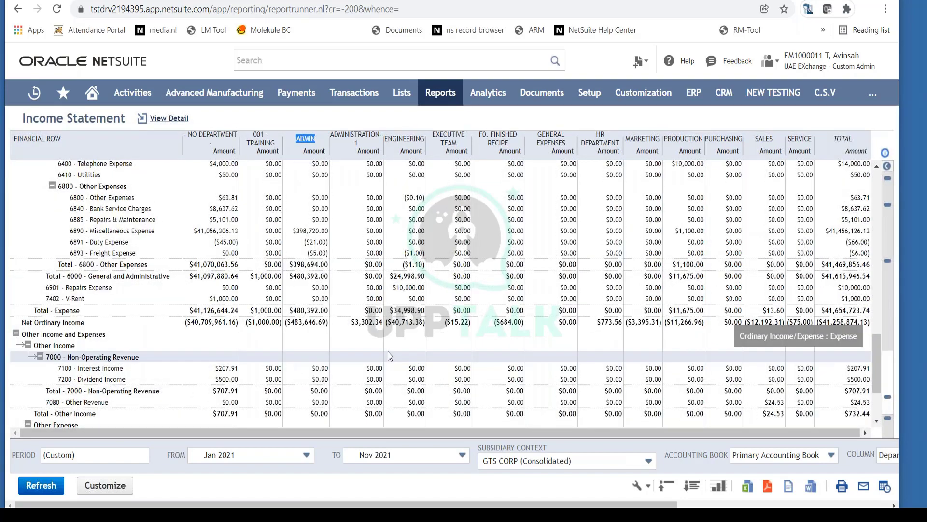
pyautogui.scroll(-3, 391, 356)
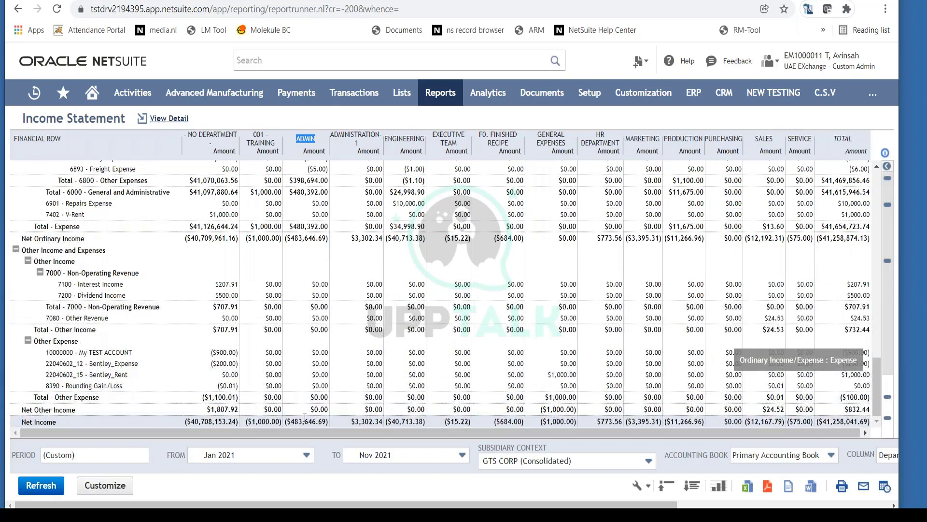
pyautogui.scroll(3, 304, 418)
pyautogui.scroll(10, 319, 346)
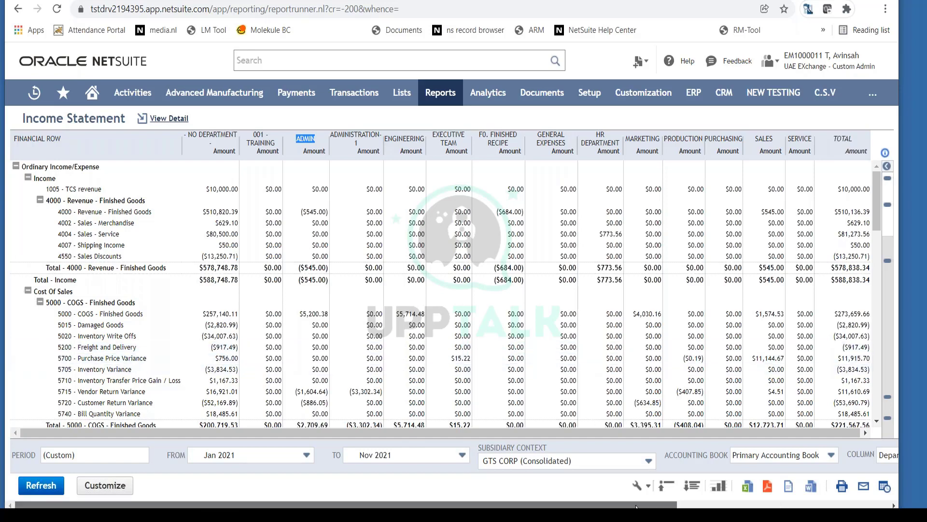
# Change the Income Statement's column breakdown to Accounting Period and refresh the report
pyautogui.moveTo(635, 506); pyautogui.dragTo(778, 506)
pyautogui.click(769, 459)
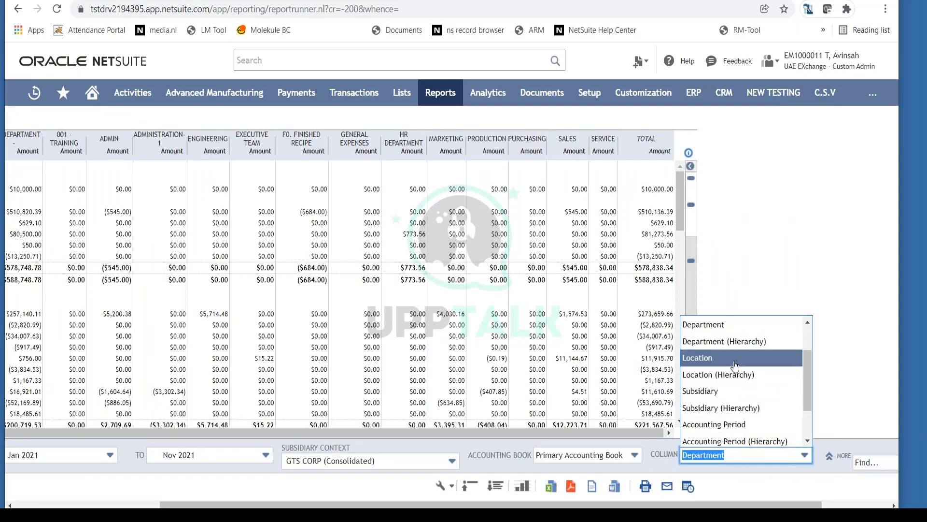
pyautogui.scroll(-1, 809, 382)
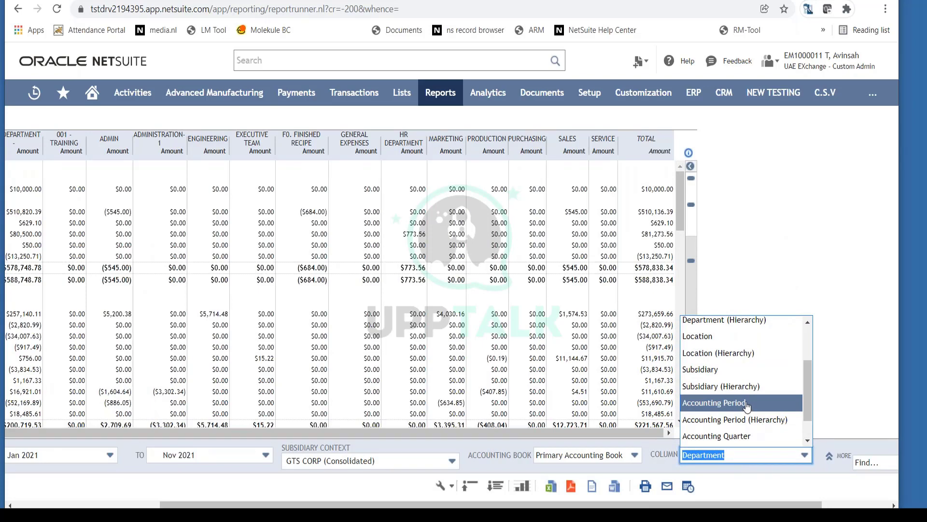
pyautogui.click(747, 404)
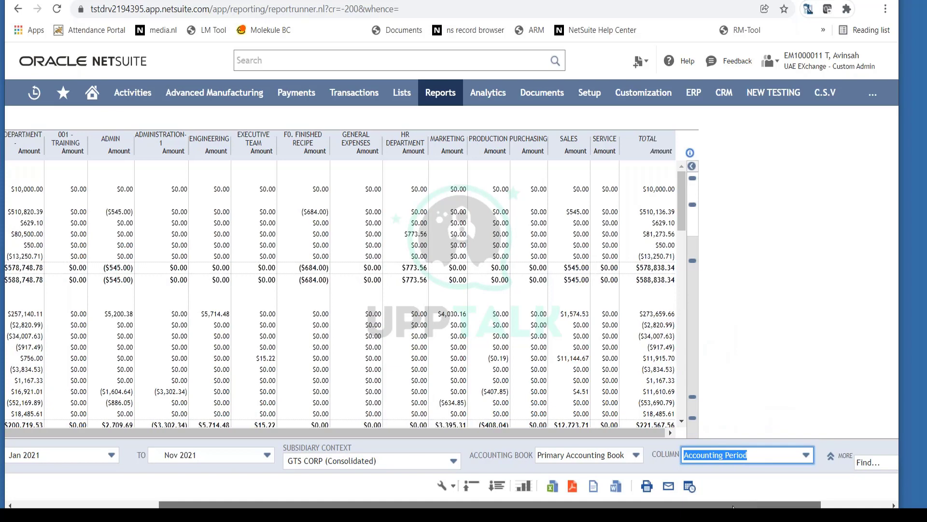
pyautogui.moveTo(751, 505); pyautogui.dragTo(597, 505)
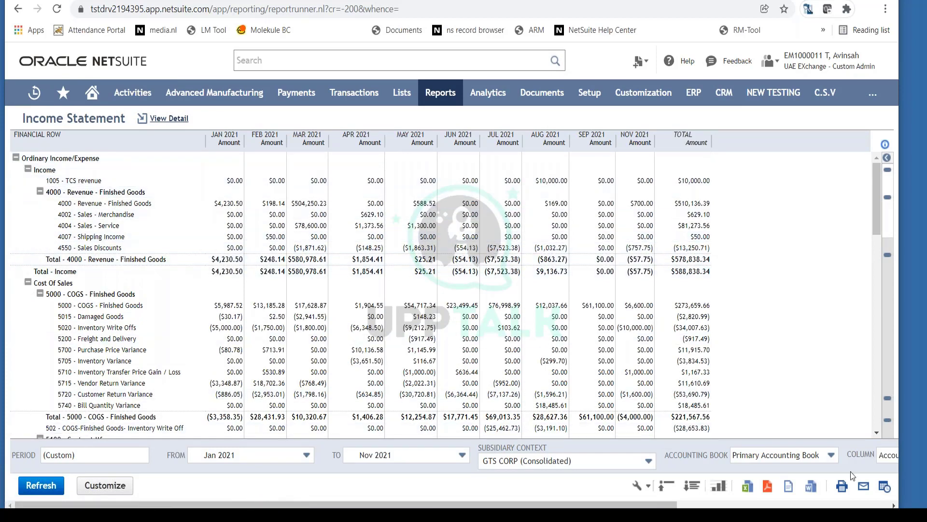
# Drill into the Jan 2021 amount of account 4000 - Revenue - Finished Goods and open the first customer credit memo in the detail
pyautogui.moveTo(630, 506); pyautogui.dragTo(714, 506)
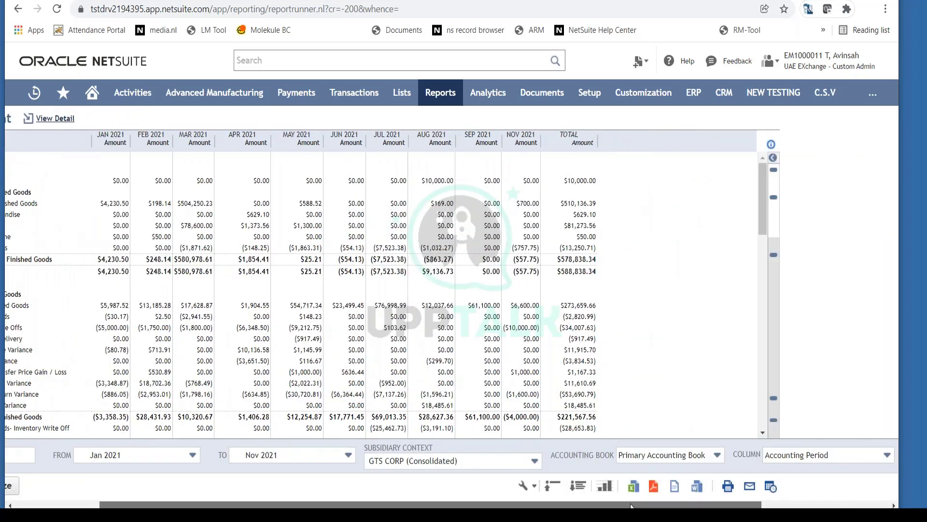
pyautogui.moveTo(634, 506); pyautogui.dragTo(550, 506)
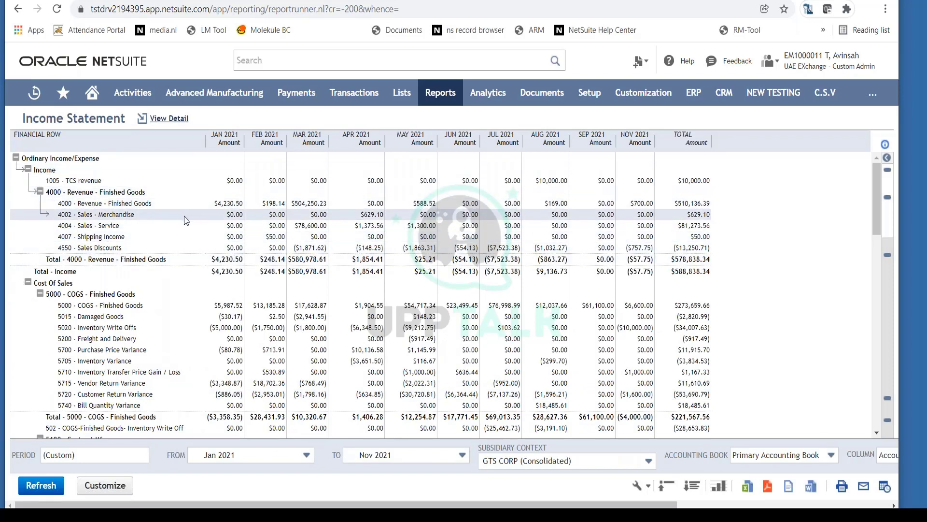
pyautogui.click(231, 208)
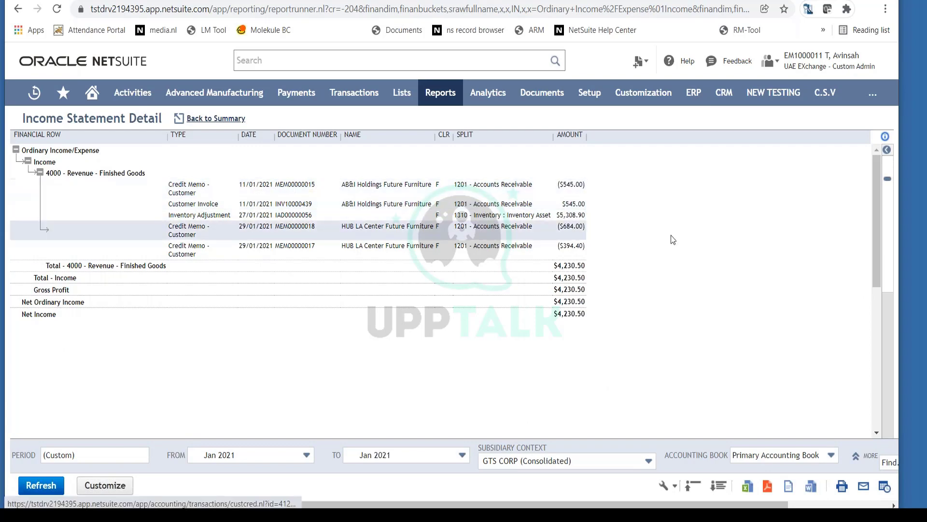
pyautogui.click(287, 190)
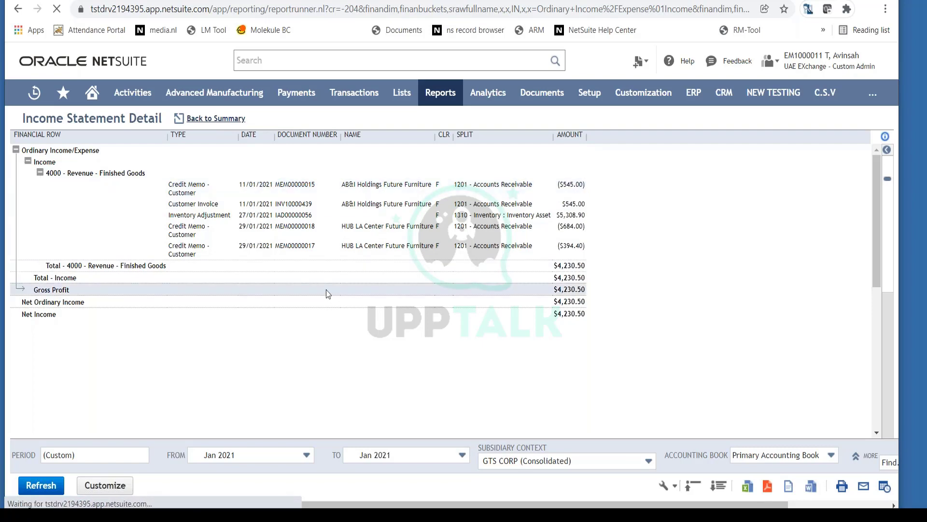
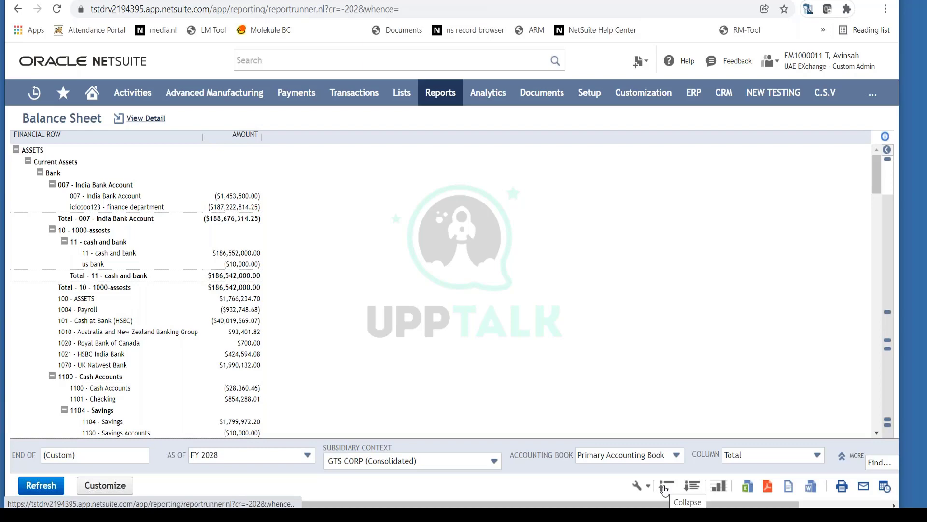
# Collapse the Balance Sheet to its top-level rows and expand it again by three levels
pyautogui.click(666, 489)
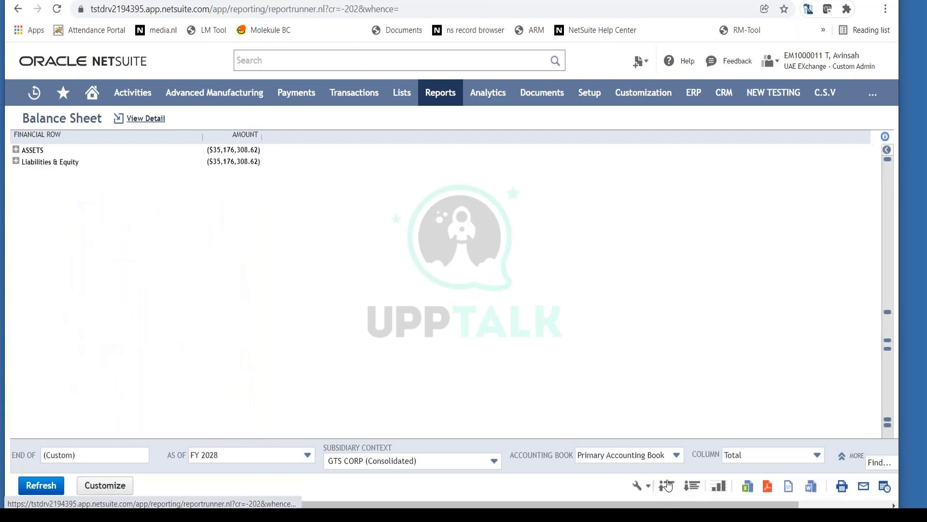
pyautogui.click(694, 489)
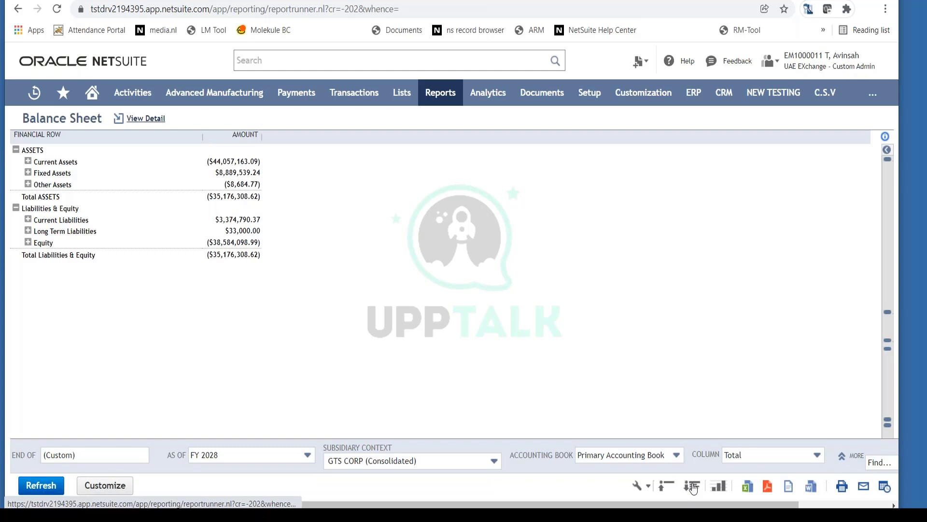
pyautogui.click(694, 489)
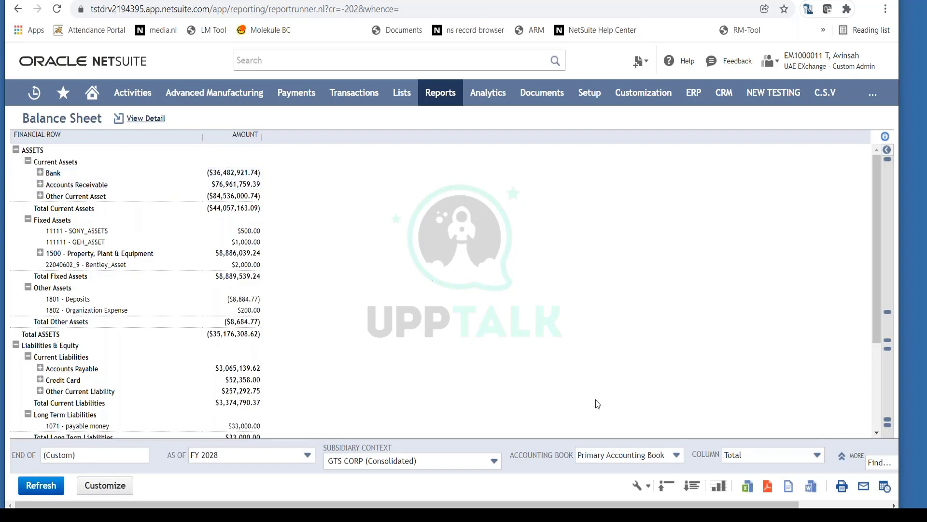
pyautogui.click(693, 487)
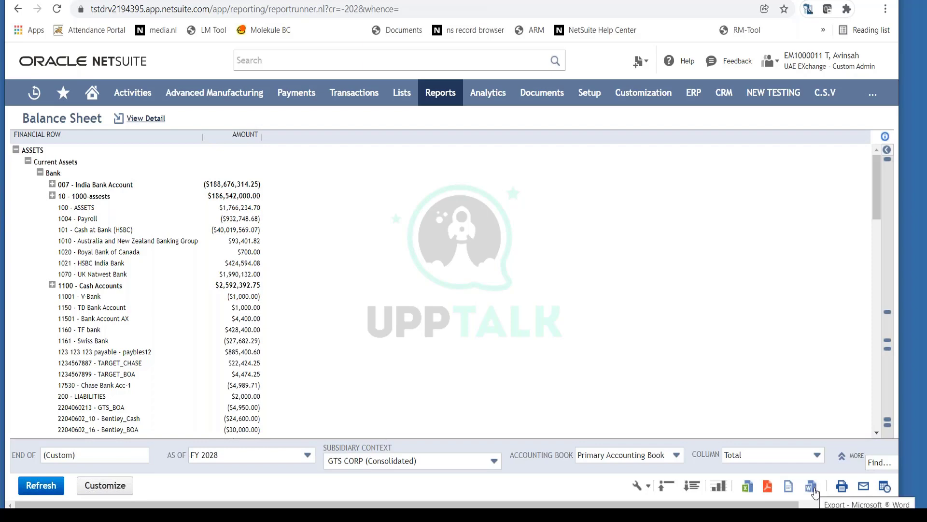
# Review the recipient, message and attachment options for emailing the Balance Sheet, and cancel without sending
pyautogui.click(864, 488)
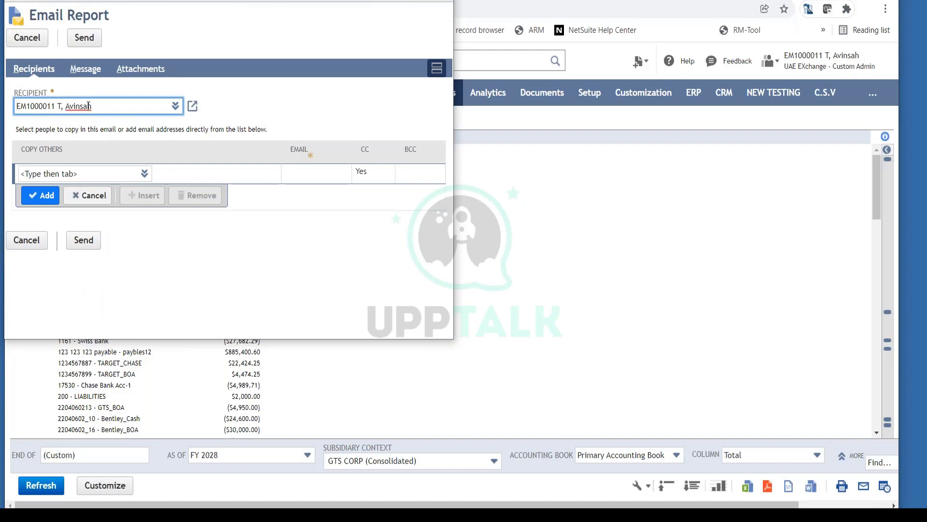
pyautogui.click(88, 71)
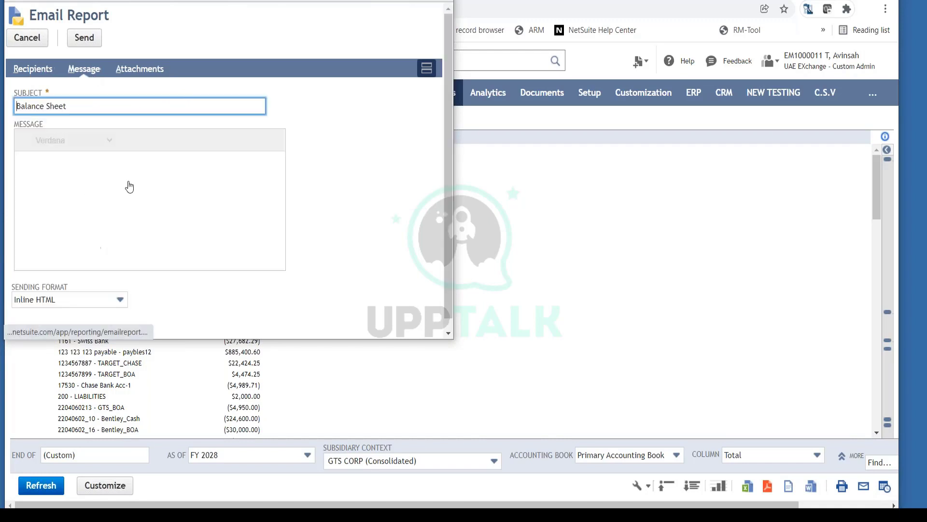
pyautogui.click(139, 76)
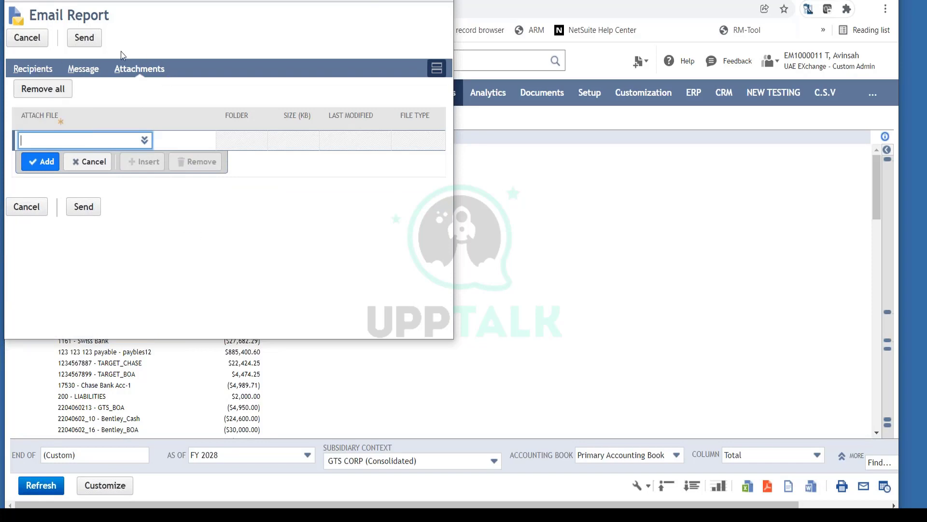
pyautogui.click(27, 38)
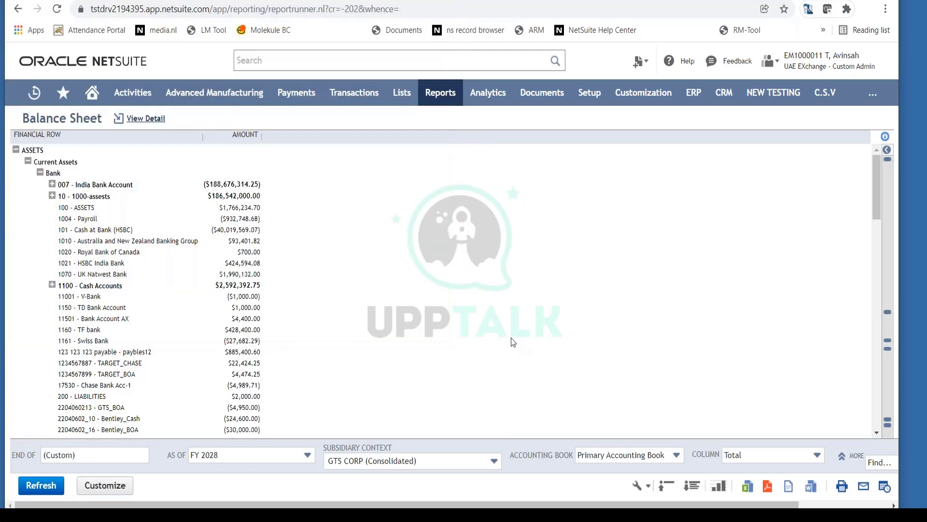
# Start a Balance Sheet schedule that runs more than once, trying the daily and monthly recurrences before choosing the weekly event
pyautogui.click(885, 492)
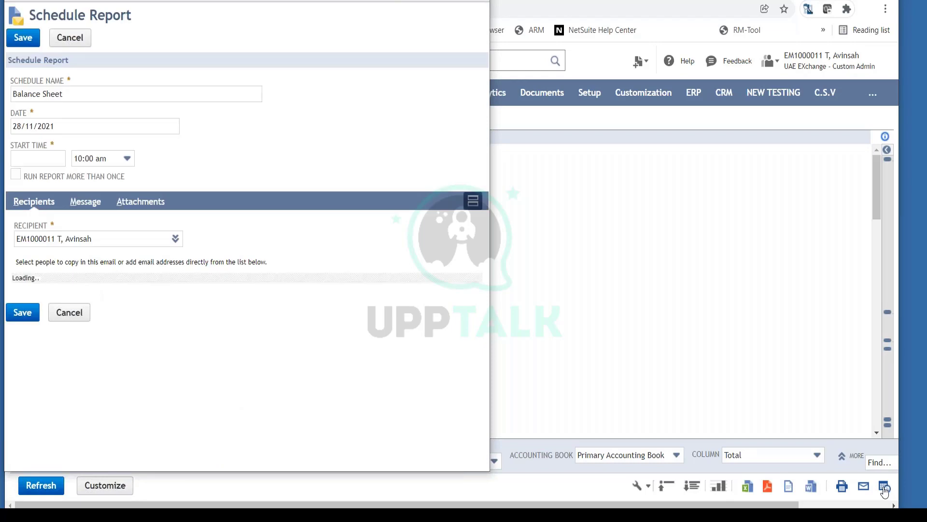
pyautogui.click(109, 91)
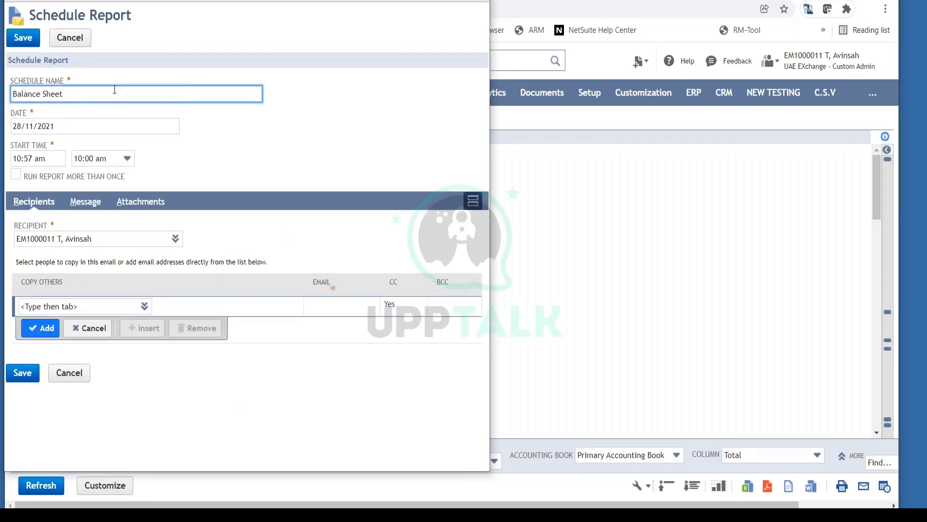
pyautogui.click(16, 177)
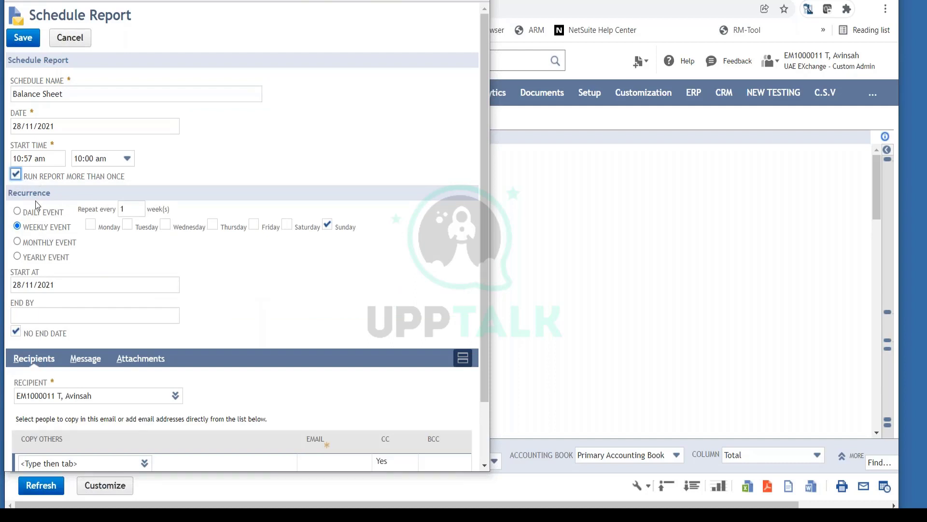
pyautogui.click(17, 212)
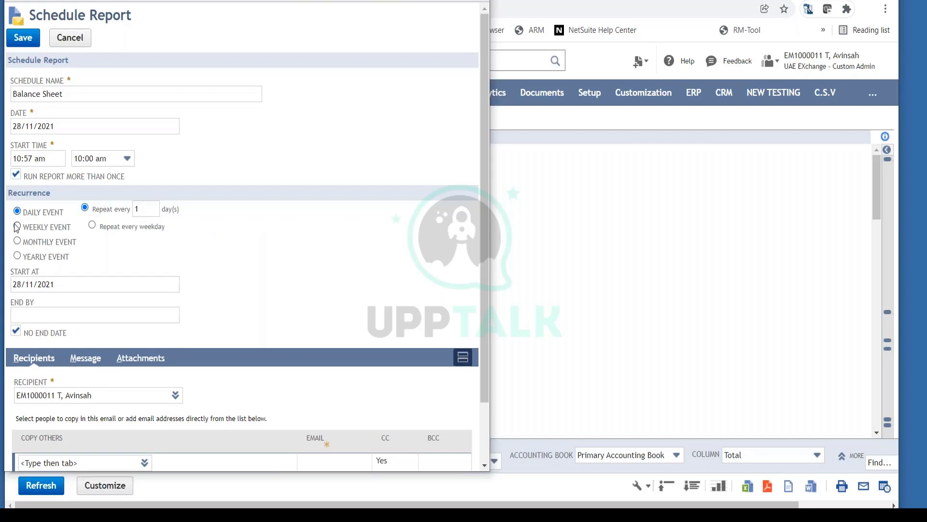
pyautogui.click(16, 227)
pyautogui.click(17, 243)
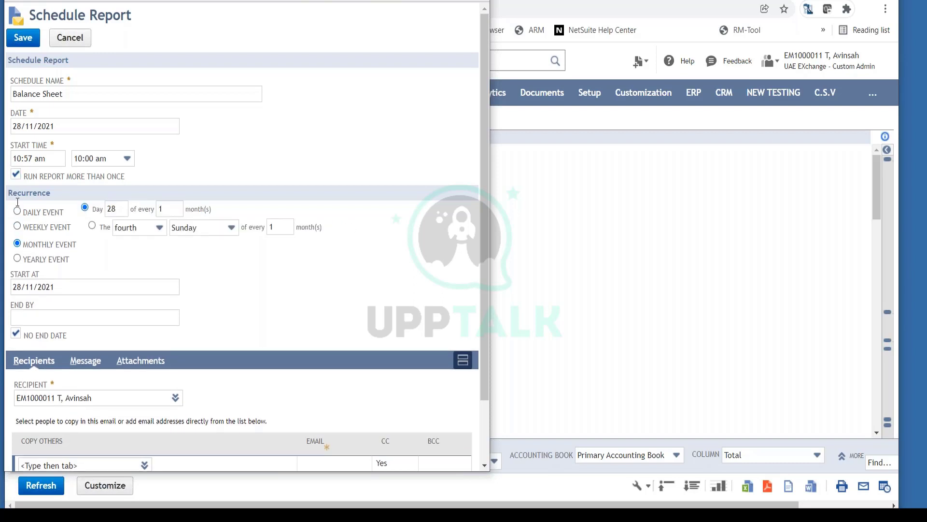
pyautogui.click(17, 226)
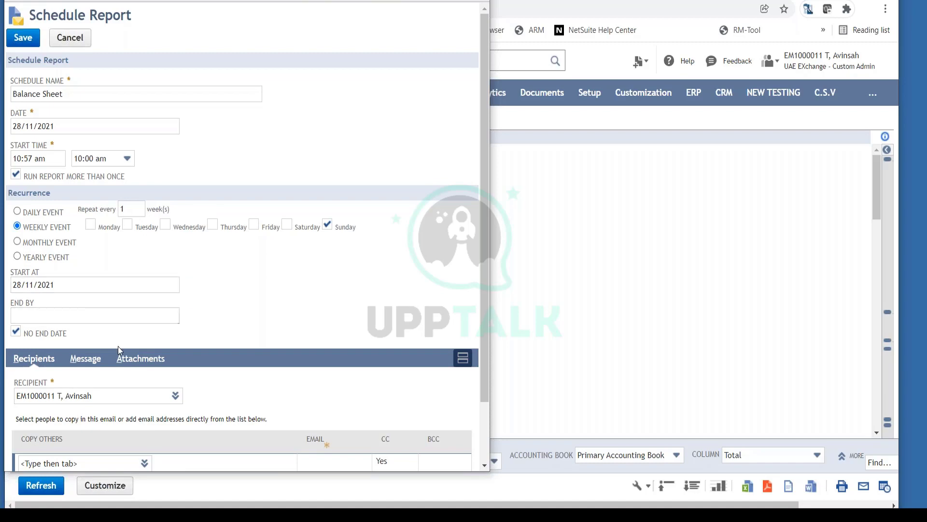
# Review the scheduled report's message settings and close the schedule form without saving
pyautogui.scroll(-1, 115, 344)
pyautogui.scroll(-3, 114, 344)
pyautogui.click(84, 297)
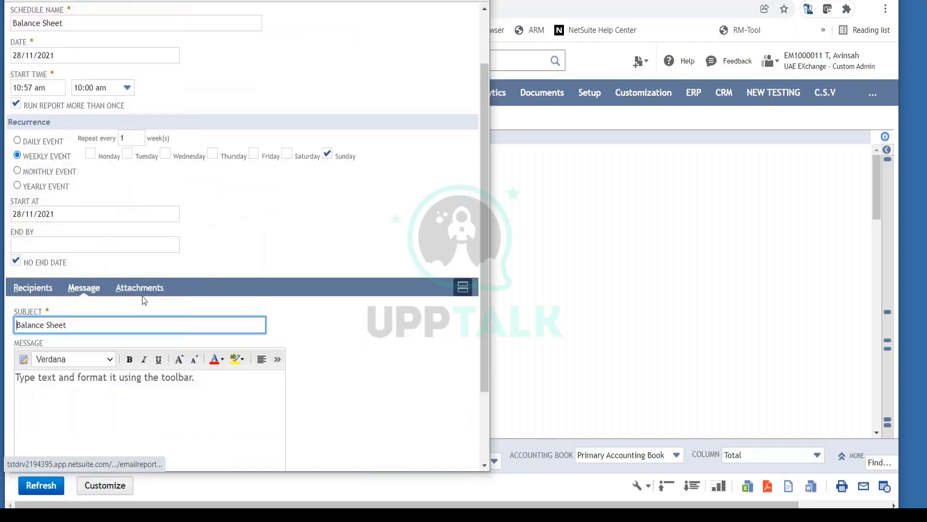
pyautogui.scroll(3, 172, 317)
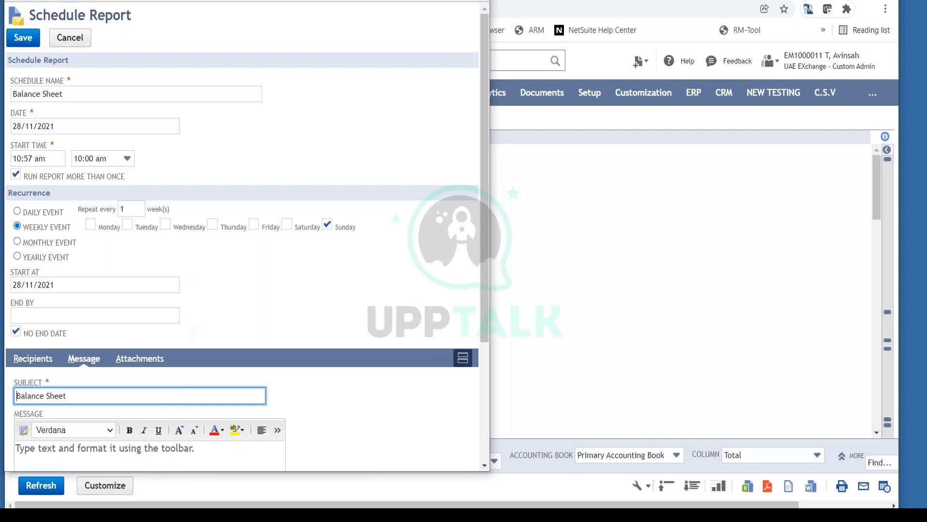
pyautogui.moveTo(227, 1); pyautogui.dragTo(232, 125)
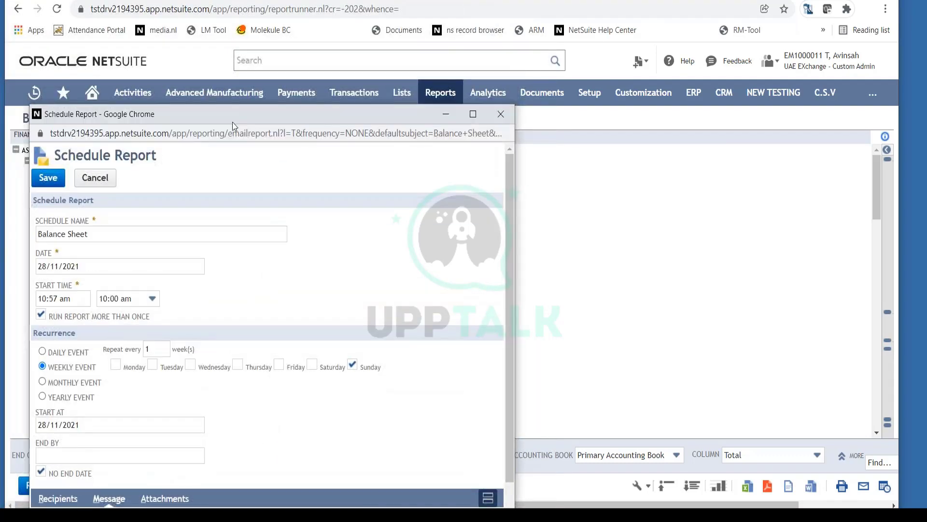
pyautogui.click(502, 124)
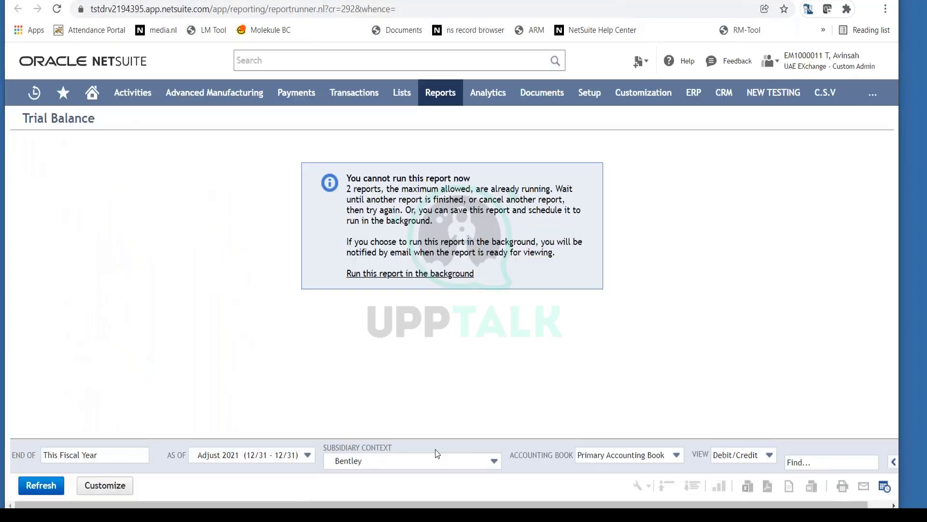
# Set the Trial Balance's subsidiary context to GTS CORP (Consolidated), keeping Adjust 2021 as the period
pyautogui.click(434, 461)
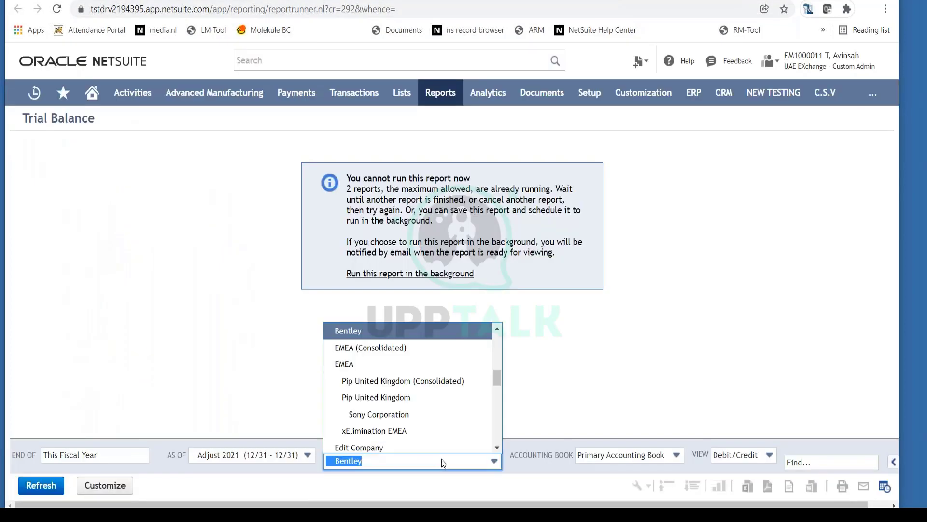
pyautogui.scroll(3, 426, 392)
pyautogui.click(370, 330)
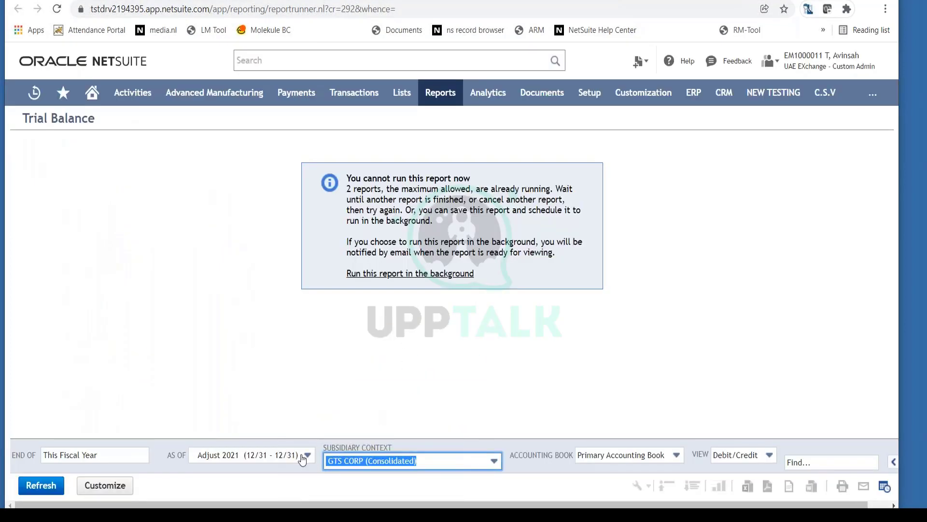
pyautogui.click(302, 457)
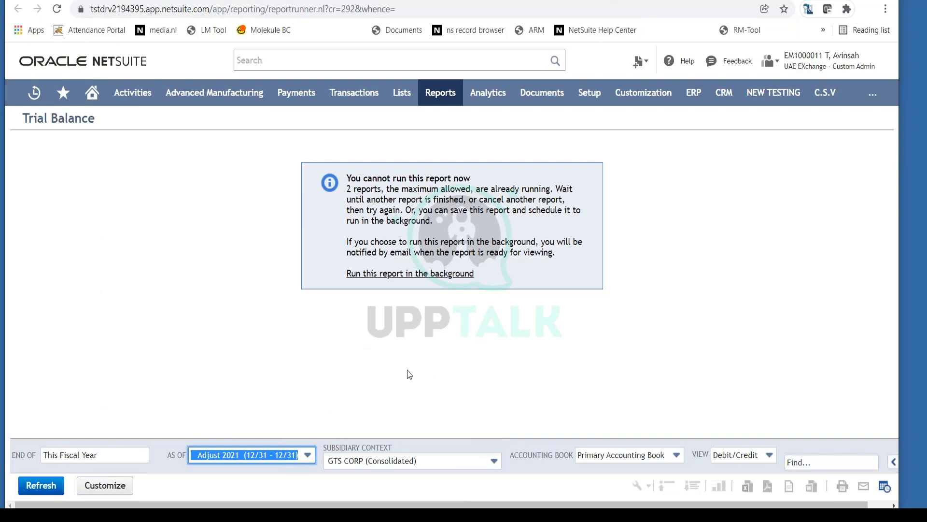
# Browse the available financial reports, return to the Balance Sheet and open its help topic
pyautogui.moveTo(452, 104)
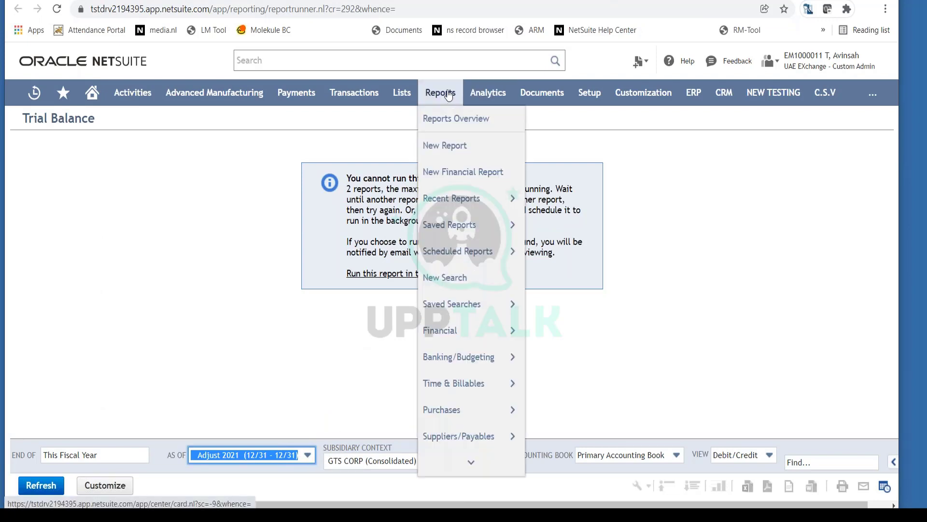
pyautogui.moveTo(480, 325)
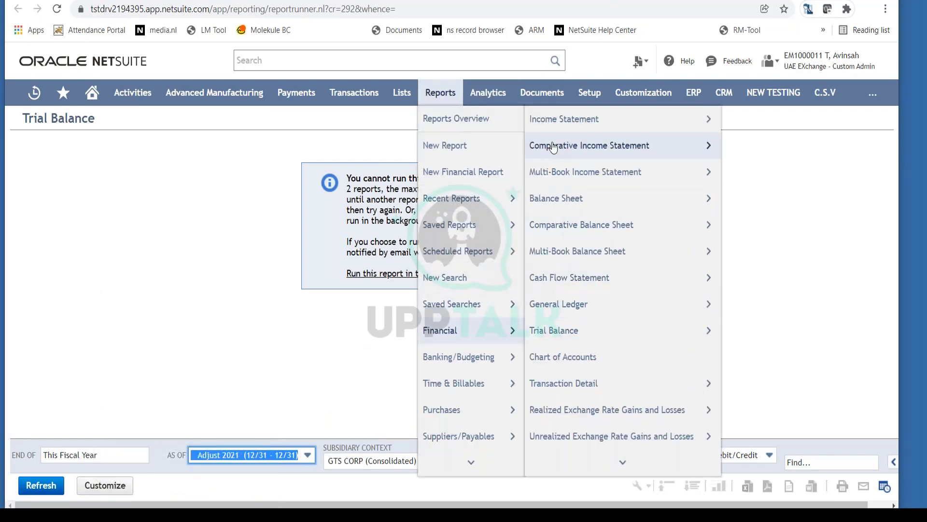
pyautogui.moveTo(574, 430)
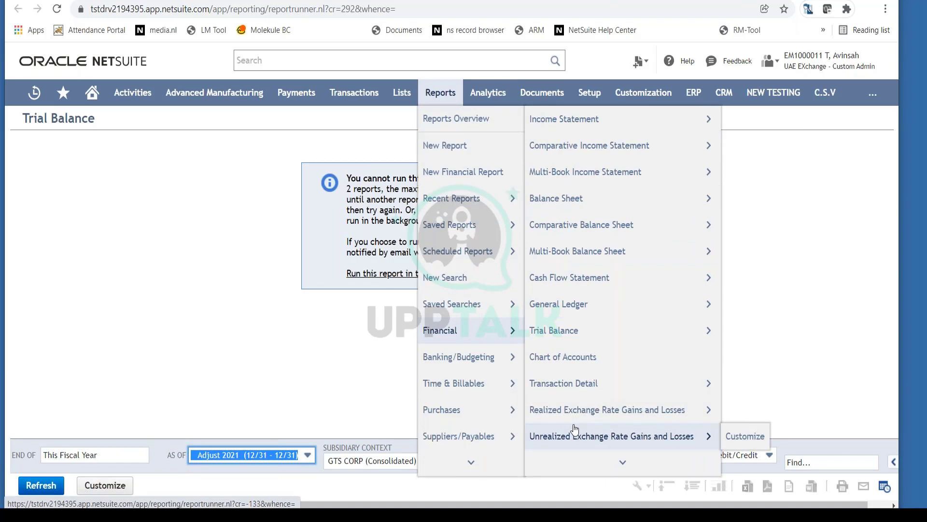
pyautogui.click(556, 199)
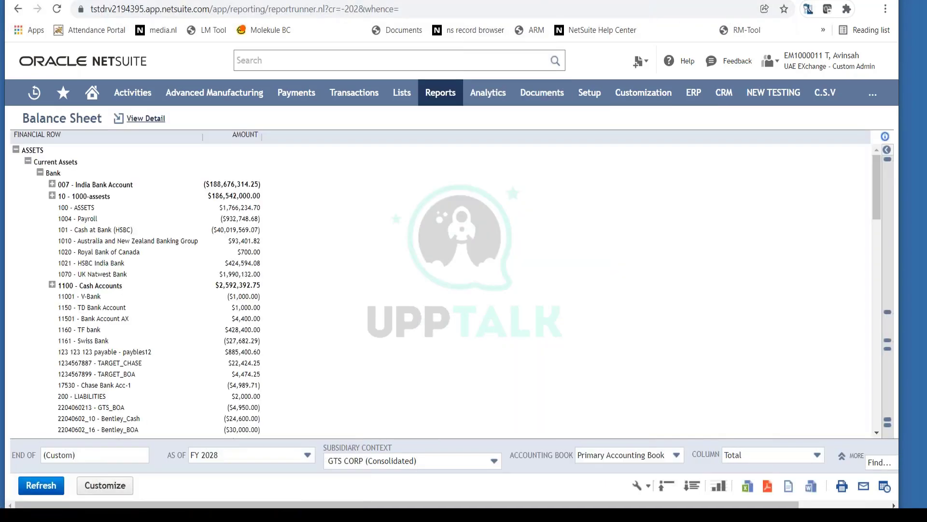
pyautogui.click(672, 63)
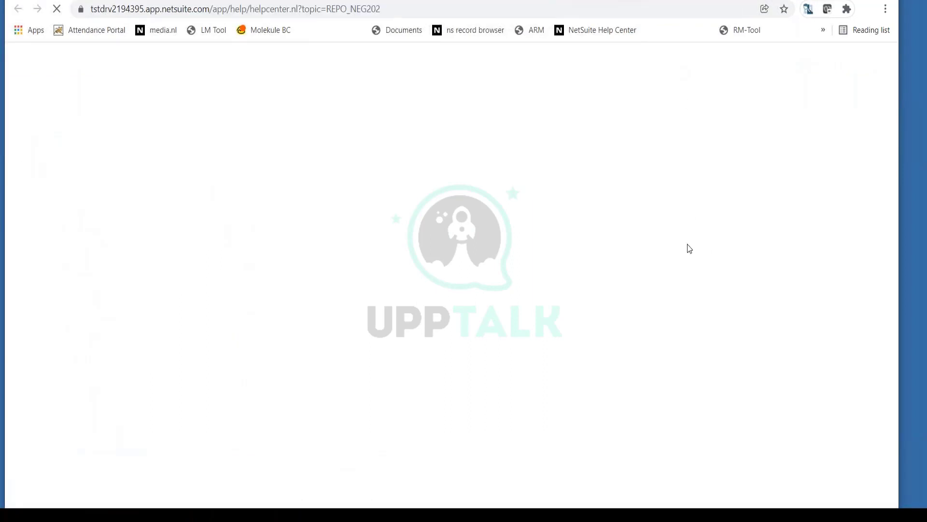